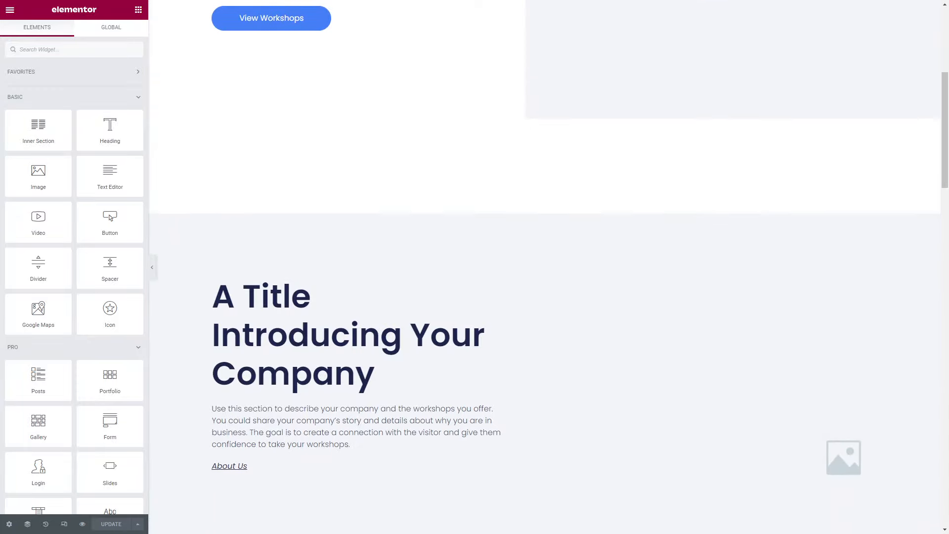
Step: Look through the page's company introduction, Our Workshops and Example Projects sections
{"action": "scroll", "coordinate": [659, 217], "scroll_direction": "down", "scroll_amount": 3}
{"action": "scroll", "coordinate": [660, 217], "scroll_direction": "down", "scroll_amount": 5}
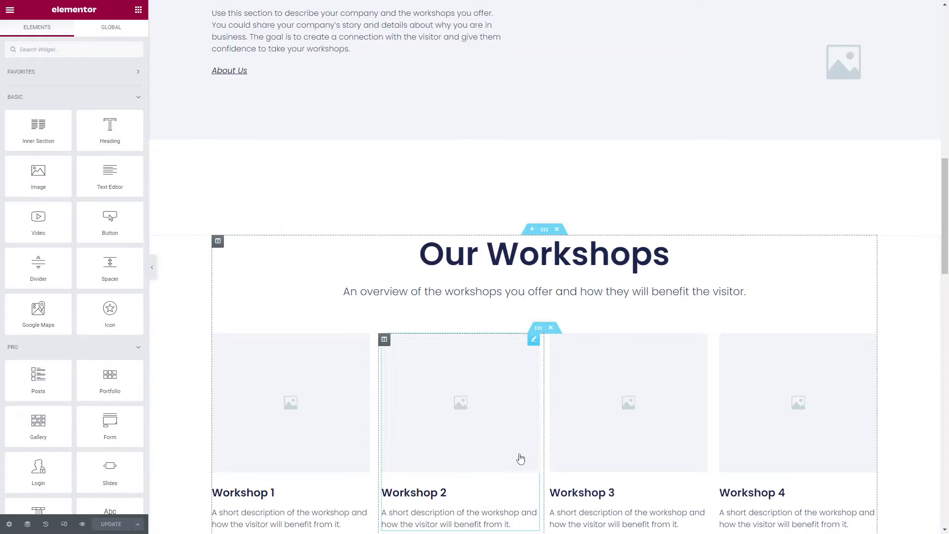
{"action": "scroll", "coordinate": [482, 262], "scroll_direction": "down", "scroll_amount": 1}
{"action": "scroll", "coordinate": [483, 262], "scroll_direction": "down", "scroll_amount": 6}
{"action": "scroll", "coordinate": [483, 262], "scroll_direction": "up", "scroll_amount": 5}
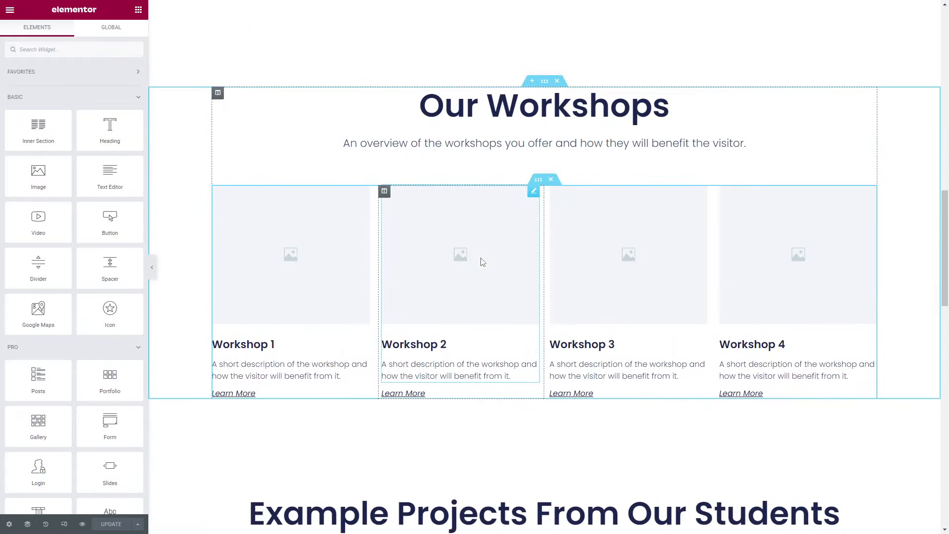
{"action": "scroll", "coordinate": [483, 263], "scroll_direction": "down", "scroll_amount": 2}
{"action": "scroll", "coordinate": [483, 264], "scroll_direction": "up", "scroll_amount": 2}
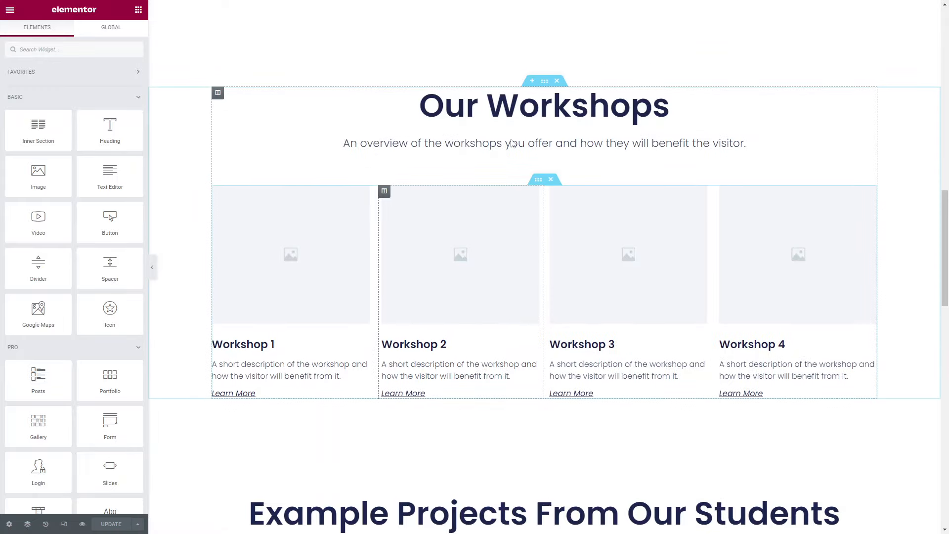
{"action": "scroll", "coordinate": [499, 255], "scroll_direction": "down", "scroll_amount": 4}
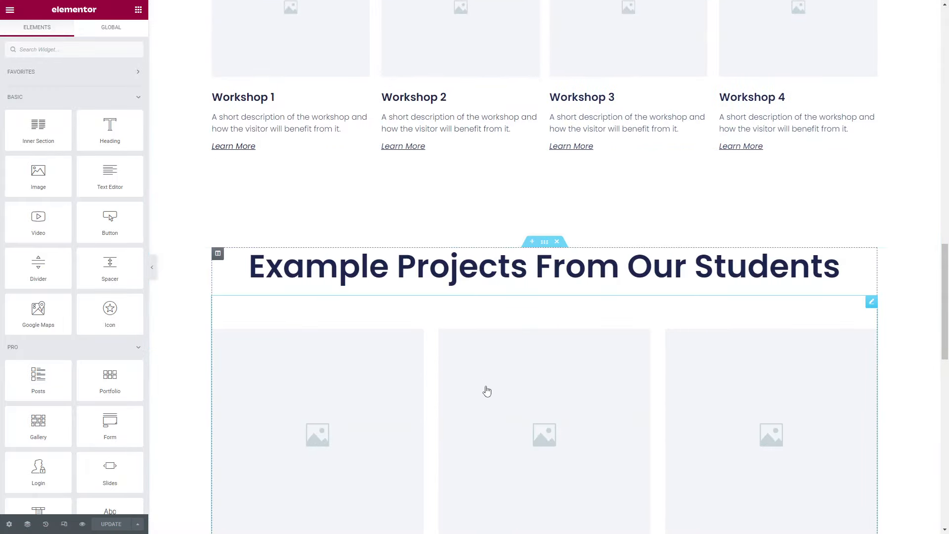
Step: Add a new section with two equal columns directly above the "Example Projects From Our Students" section
{"action": "scroll", "coordinate": [539, 250], "scroll_direction": "up", "scroll_amount": 2}
{"action": "scroll", "coordinate": [539, 250], "scroll_direction": "up", "scroll_amount": 1}
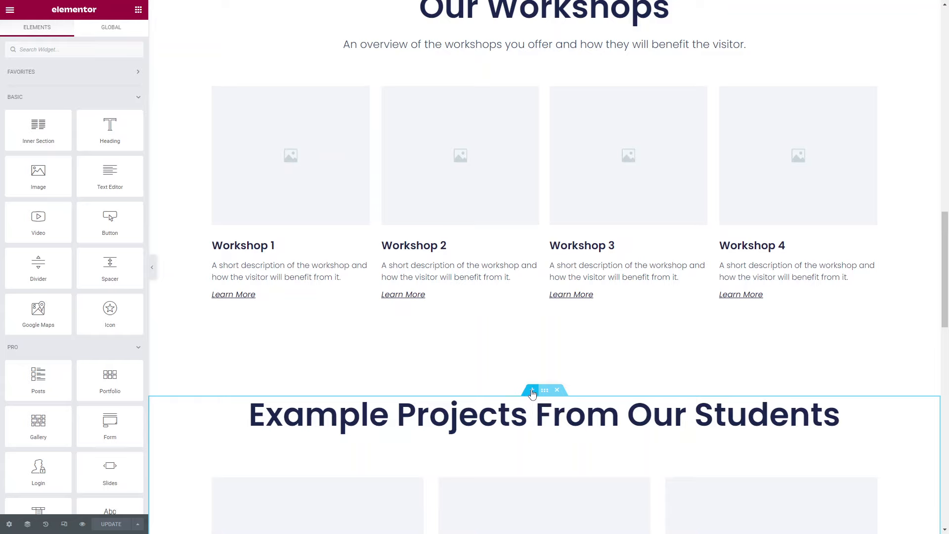
{"action": "left_click", "coordinate": [532, 393]}
{"action": "left_click", "coordinate": [522, 346]}
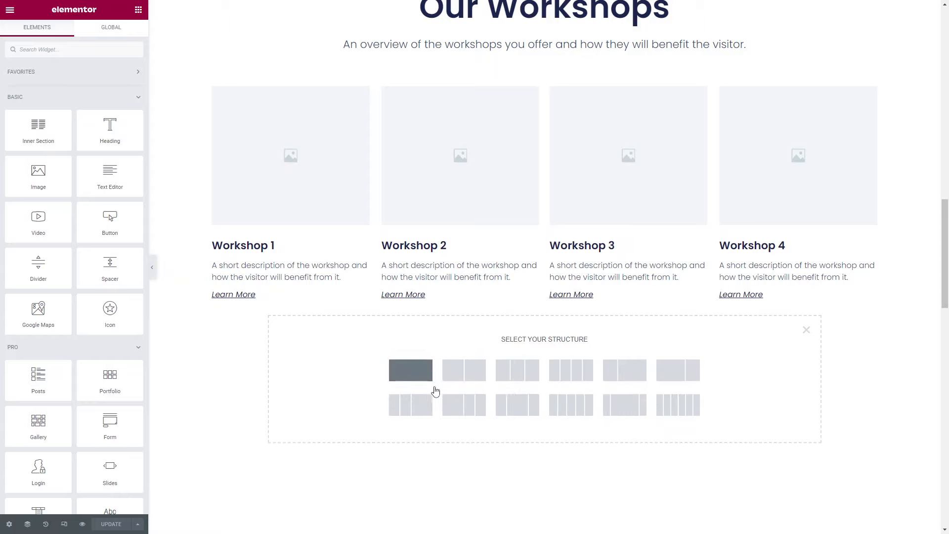
{"action": "left_click", "coordinate": [466, 377]}
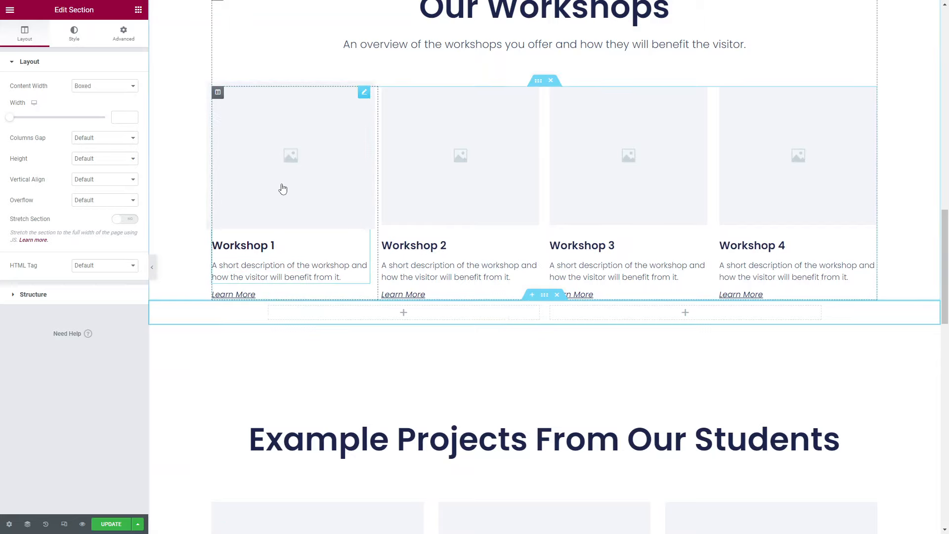
Step: Try the Full Width content width on the new section, return it to Boxed and set the width to 1376
{"action": "left_click", "coordinate": [80, 90]}
{"action": "left_click", "coordinate": [83, 104]}
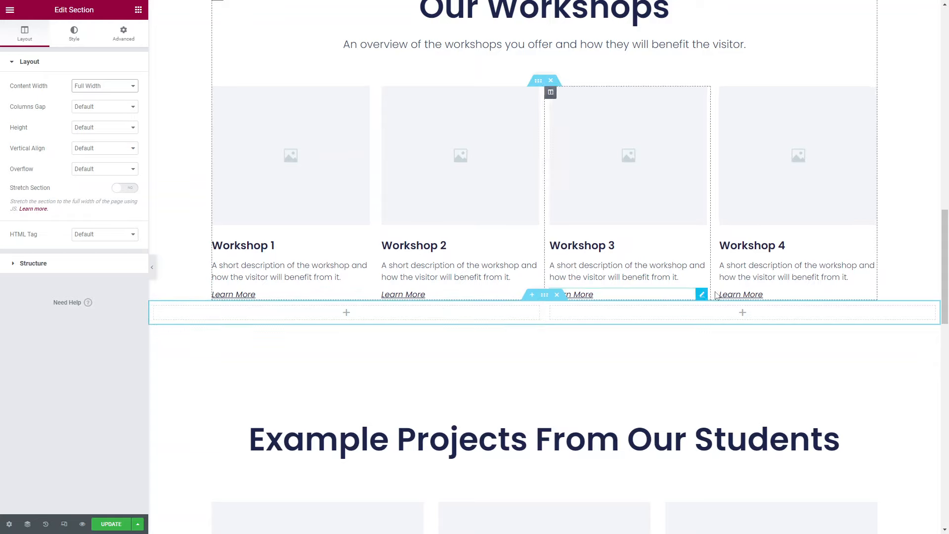
{"action": "left_click", "coordinate": [124, 91]}
{"action": "left_click", "coordinate": [83, 96]}
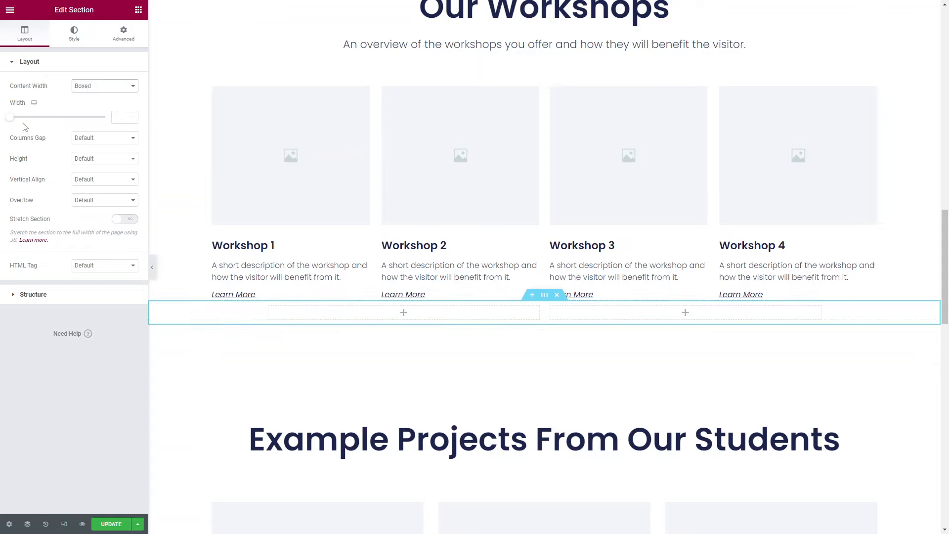
{"action": "left_click_drag", "start_coordinate": [9, 122], "coordinate": [87, 124]}
Step: Try the No Gap option for the new section's columns gap
{"action": "left_click", "coordinate": [104, 138]}
{"action": "left_click", "coordinate": [104, 139]}
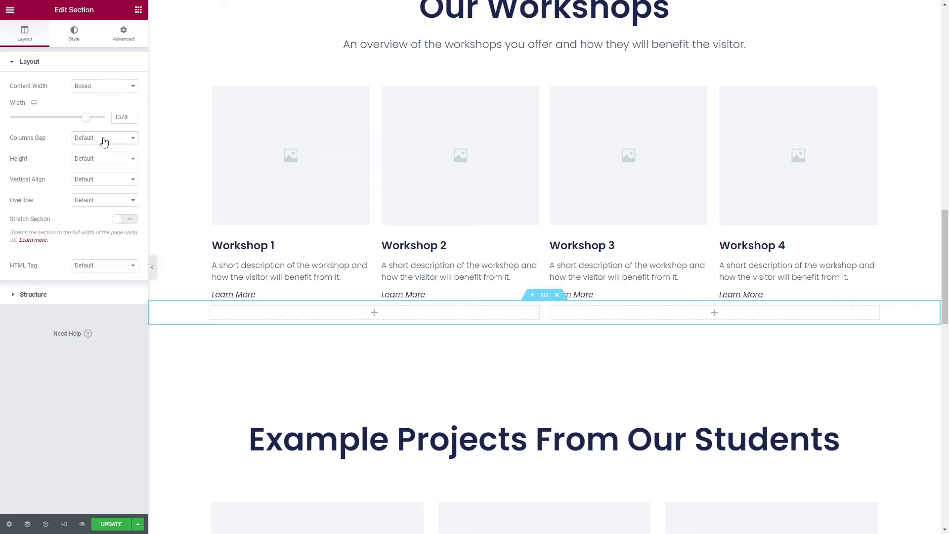
{"action": "left_click", "coordinate": [104, 138]}
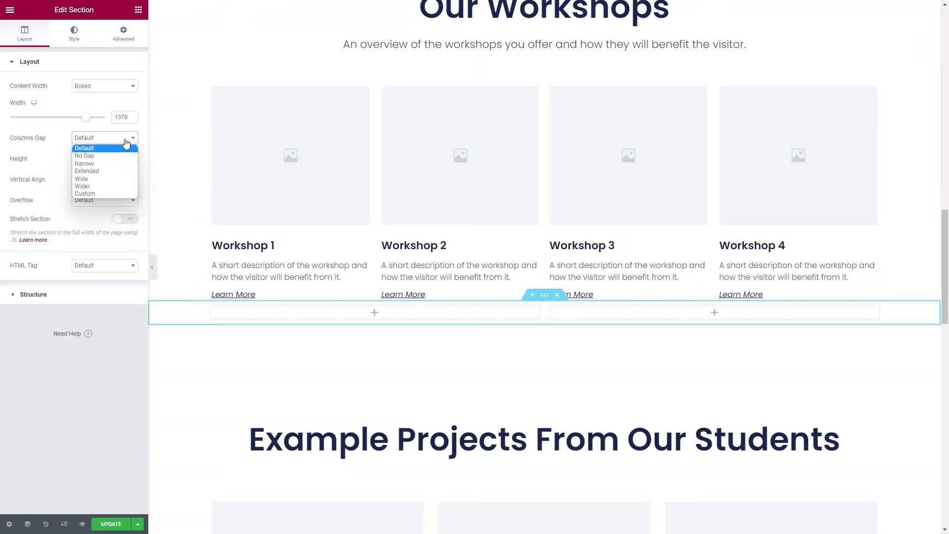
{"action": "left_click", "coordinate": [130, 142]}
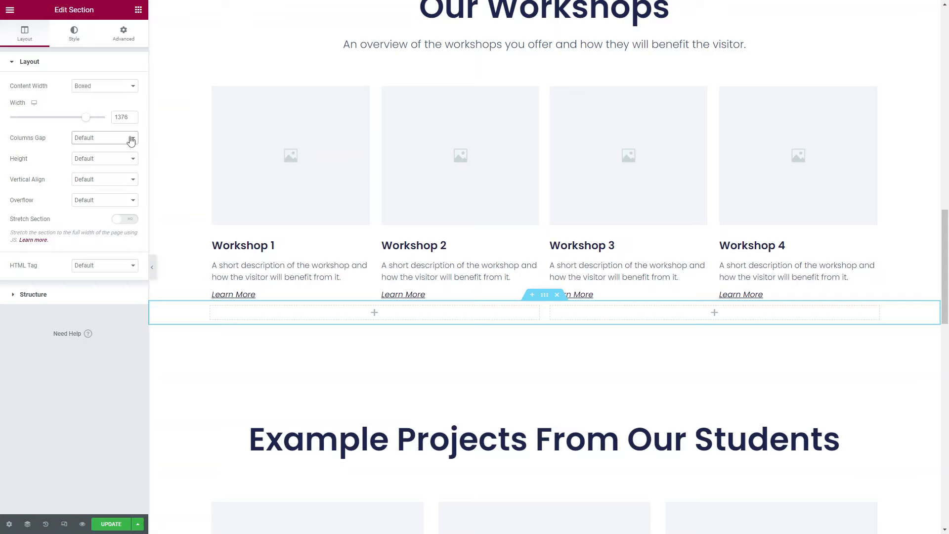
{"action": "left_click", "coordinate": [131, 141]}
{"action": "left_click", "coordinate": [126, 153]}
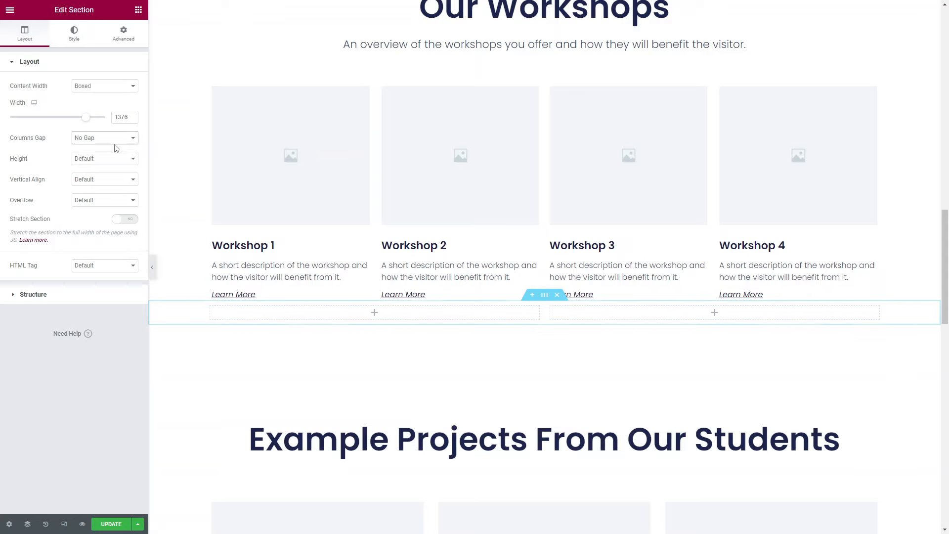
Step: Try the Custom columns gap on the section and return the columns gap to Default
{"action": "left_click", "coordinate": [107, 141]}
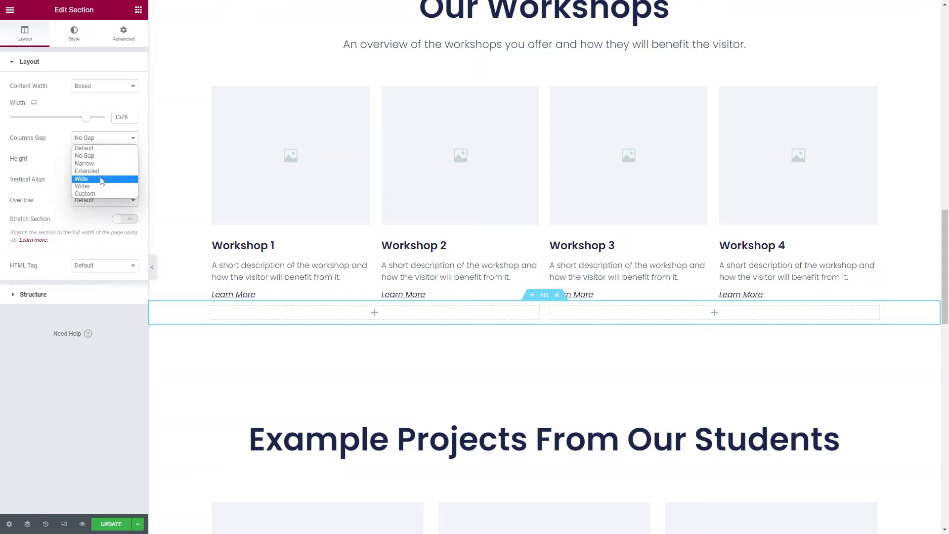
{"action": "left_click", "coordinate": [98, 194]}
{"action": "left_click", "coordinate": [99, 195]}
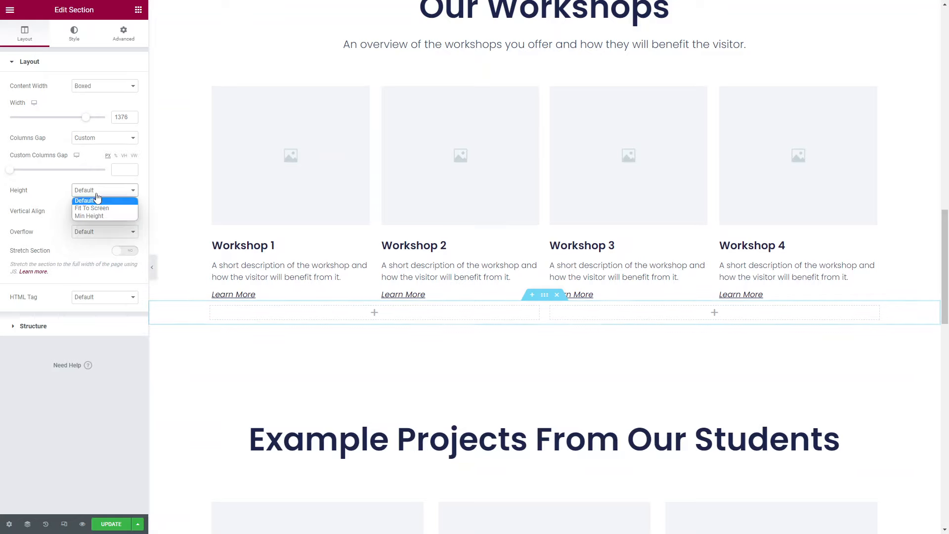
{"action": "left_click", "coordinate": [107, 144]}
{"action": "left_click", "coordinate": [101, 148]}
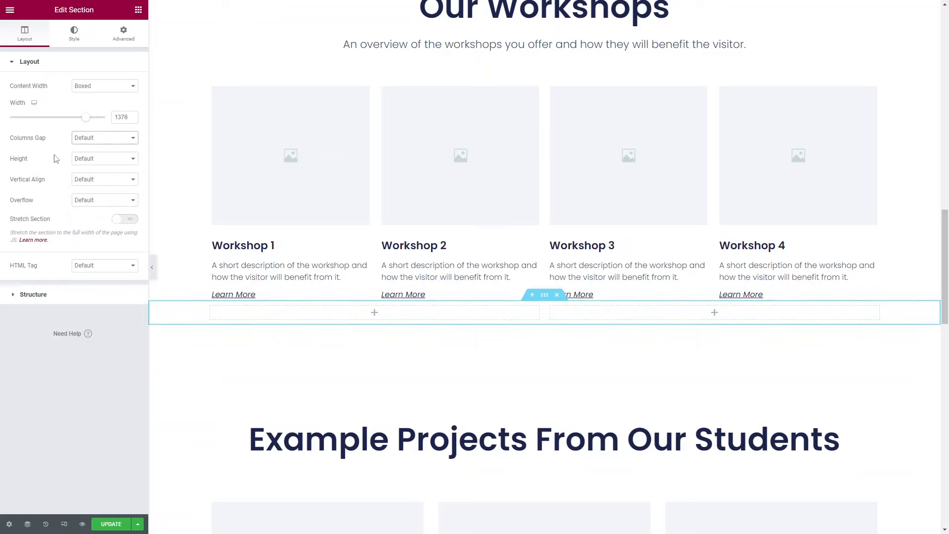
Step: Set the section's height to Fit To Screen and inspect the section on the page
{"action": "left_click", "coordinate": [79, 159]}
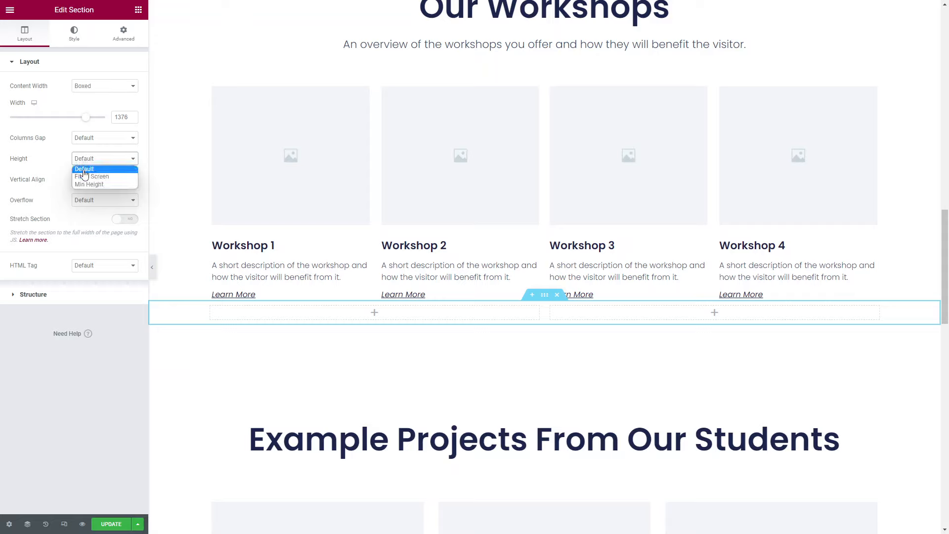
{"action": "left_click", "coordinate": [63, 172]}
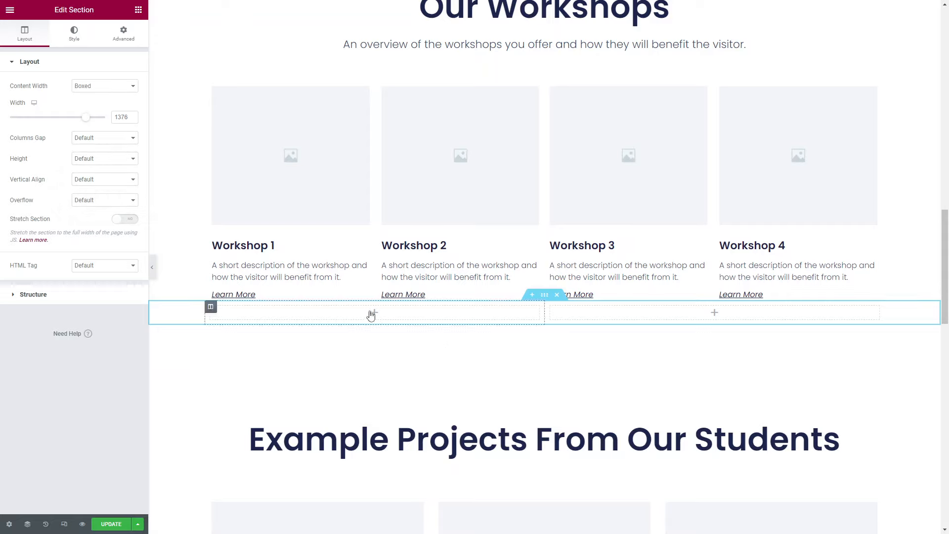
{"action": "left_click", "coordinate": [116, 161]}
{"action": "left_click", "coordinate": [116, 176]}
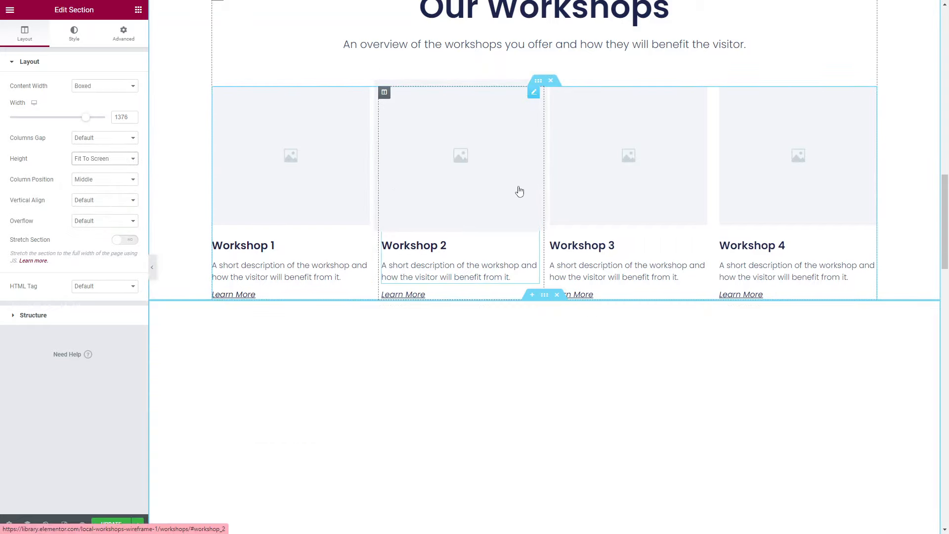
{"action": "scroll", "coordinate": [483, 154], "scroll_direction": "down", "scroll_amount": 7}
{"action": "scroll", "coordinate": [485, 97], "scroll_direction": "up", "scroll_amount": 5}
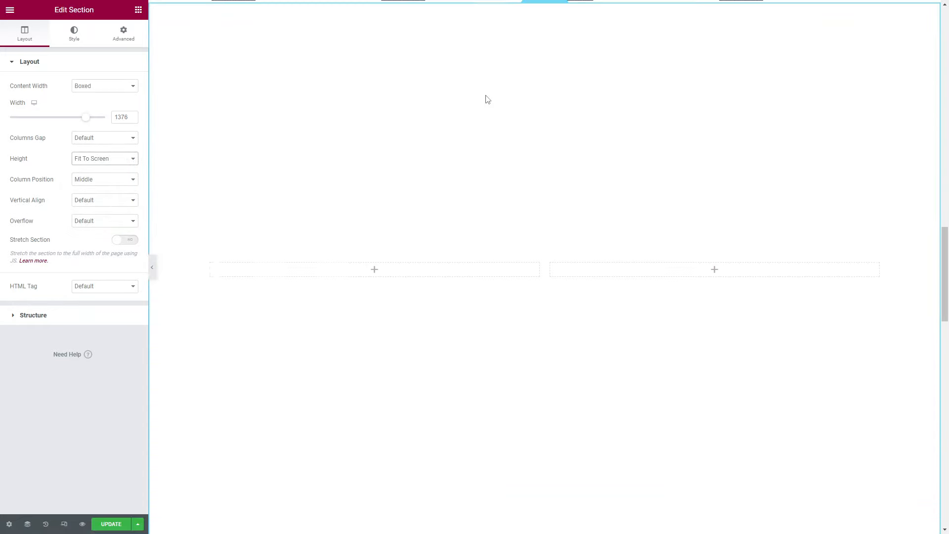
Step: Change the section's height to Min Height with a minimum height of 370 px
{"action": "left_click", "coordinate": [129, 159]}
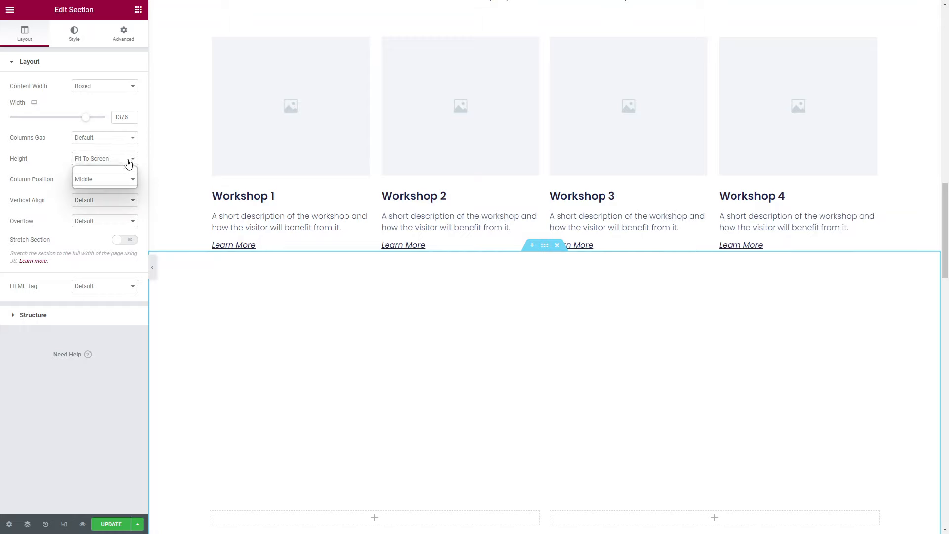
{"action": "left_click", "coordinate": [110, 187]}
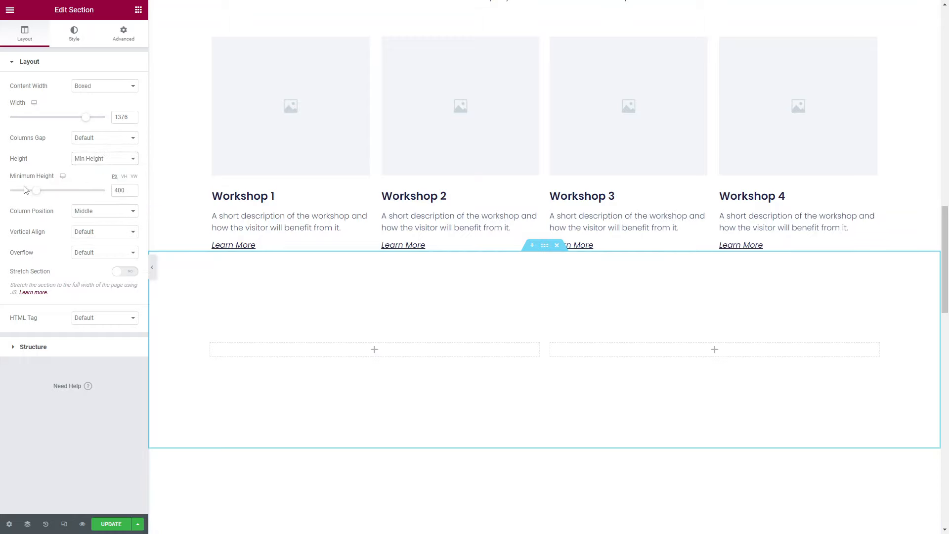
{"action": "mouse_move", "coordinate": [35, 191]}
{"action": "left_mouse_down"}
{"action": "mouse_move", "coordinate": [44, 194]}
{"action": "mouse_move", "coordinate": [32, 195]}
{"action": "left_mouse_up"}
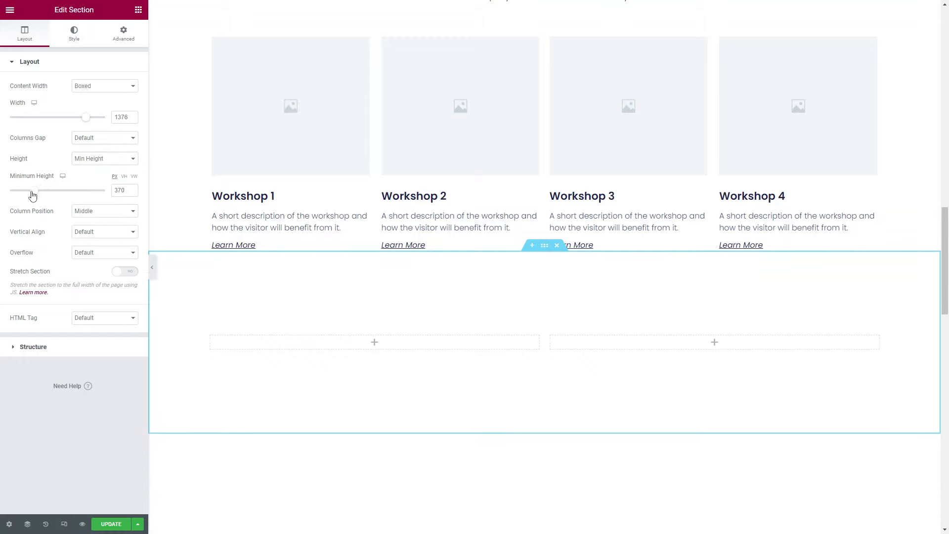
Step: Try the Top and Bottom column positions for the section and restore Middle
{"action": "left_click", "coordinate": [74, 215]}
{"action": "left_click", "coordinate": [92, 229]}
{"action": "left_click", "coordinate": [105, 211]}
{"action": "left_click", "coordinate": [105, 245]}
{"action": "left_click", "coordinate": [109, 211]}
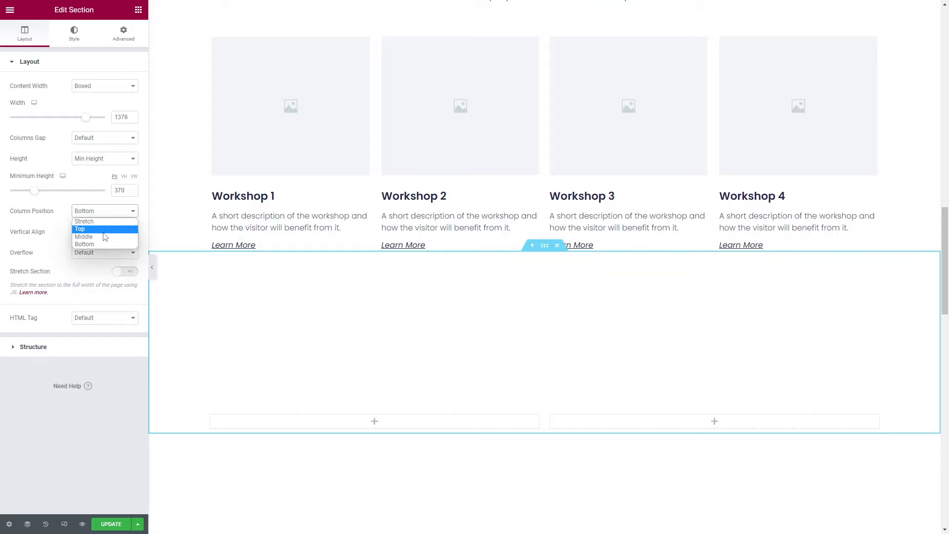
{"action": "left_click", "coordinate": [105, 237]}
Step: Examine the section's vertical align and overflow options, keeping both at Default
{"action": "left_click", "coordinate": [102, 232]}
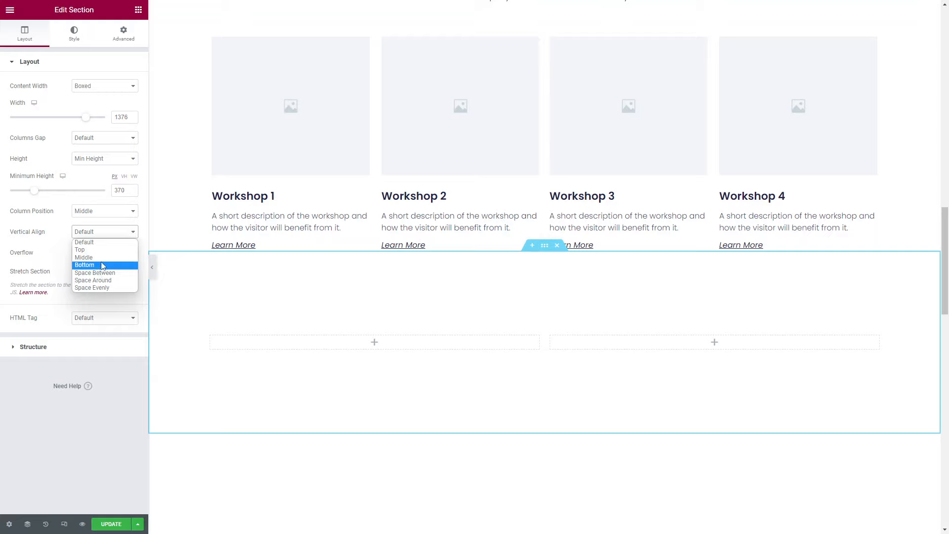
{"action": "left_click", "coordinate": [33, 247]}
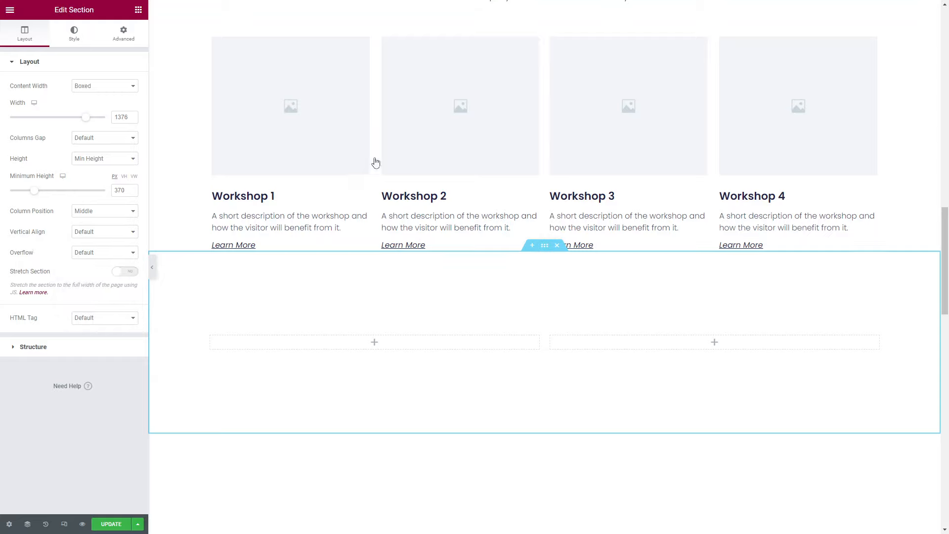
{"action": "left_click", "coordinate": [117, 255]}
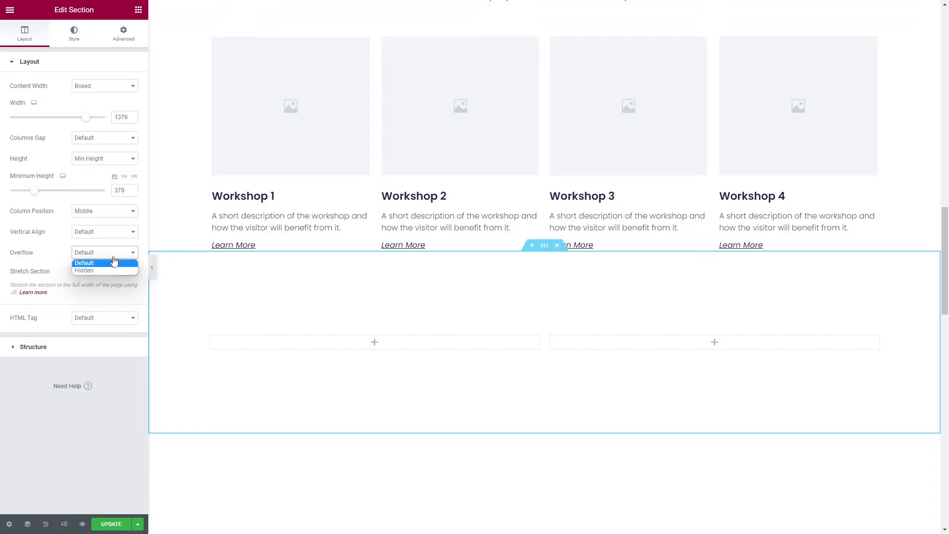
{"action": "left_click", "coordinate": [58, 256]}
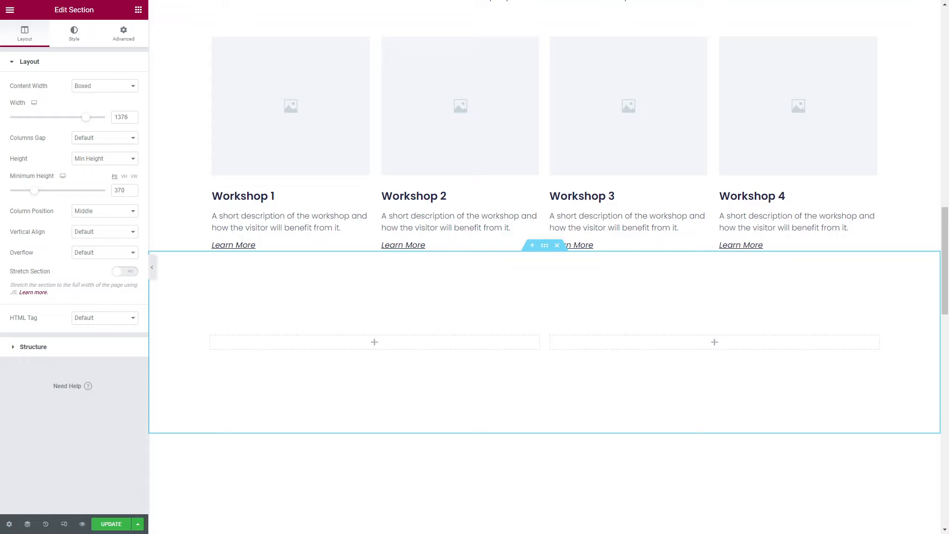
{"action": "left_click", "coordinate": [101, 253]}
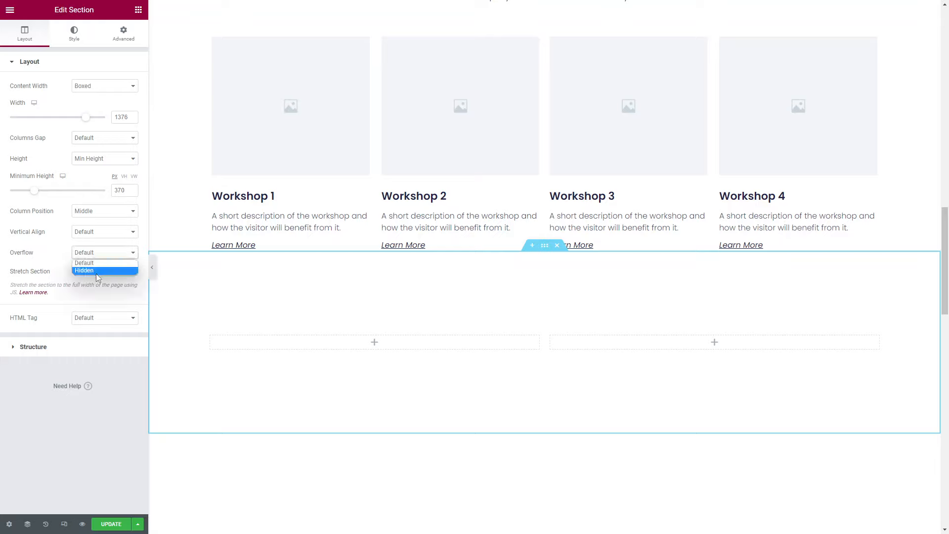
{"action": "left_click", "coordinate": [78, 264]}
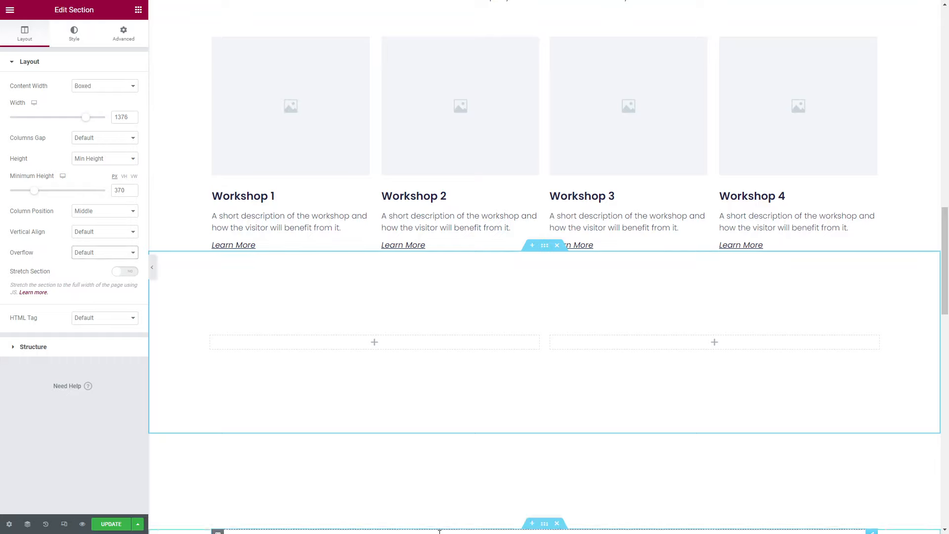
Step: Set the section's overflow to Hidden
{"action": "left_click", "coordinate": [85, 253]}
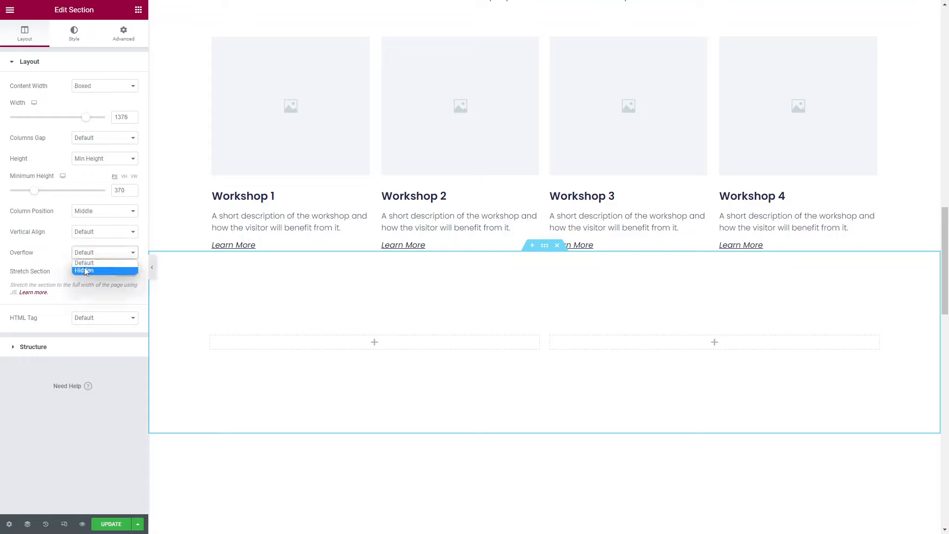
{"action": "left_click", "coordinate": [84, 270]}
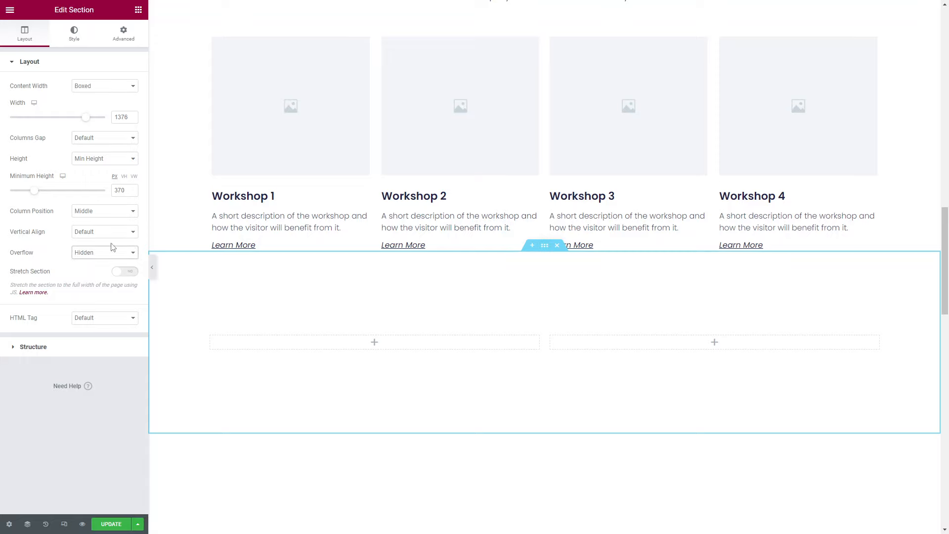
{"action": "left_click", "coordinate": [114, 253]}
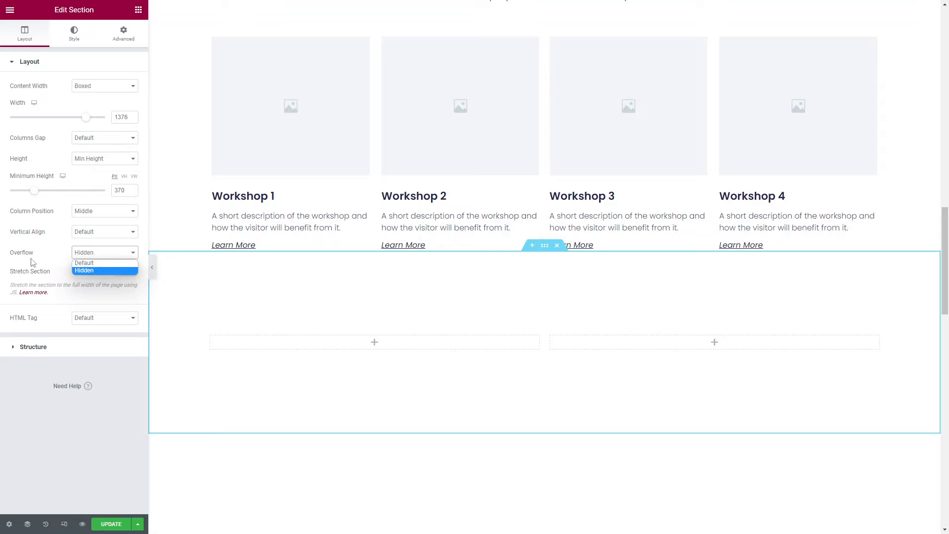
{"action": "left_click", "coordinate": [44, 259]}
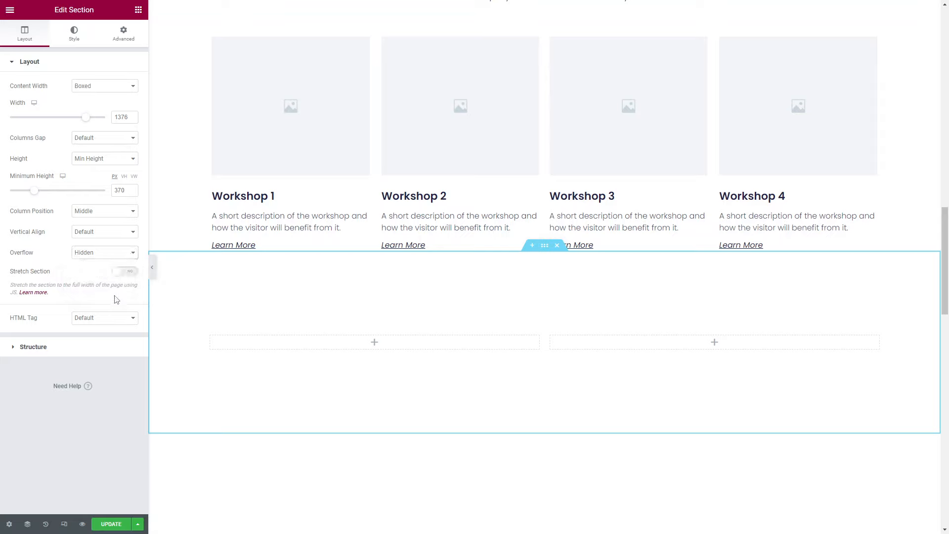
Step: Try the Stretch Section setting and turn it off again
{"action": "left_click", "coordinate": [131, 272]}
{"action": "left_click", "coordinate": [128, 273]}
Step: Examine the section's HTML tag options and open its column structure presets
{"action": "left_click", "coordinate": [104, 323]}
{"action": "left_click", "coordinate": [105, 324]}
{"action": "left_click", "coordinate": [85, 346]}
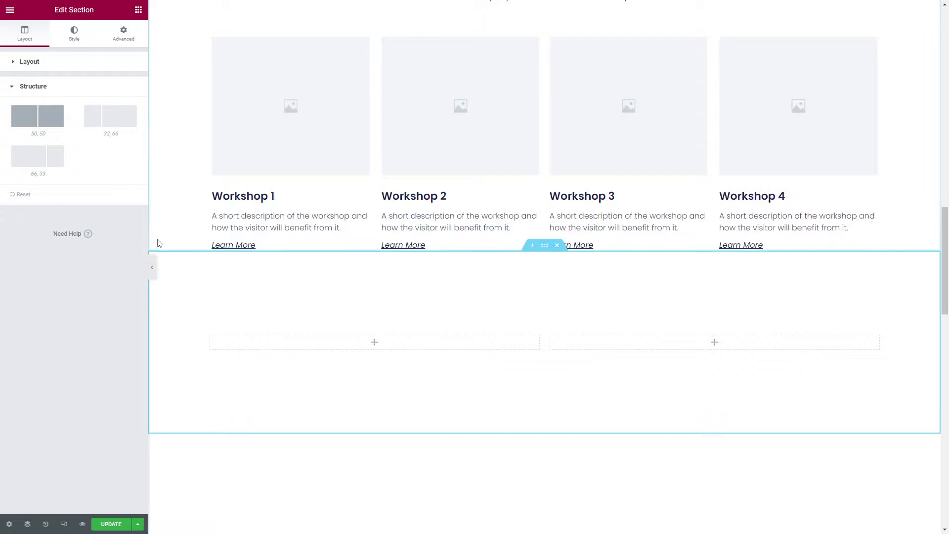
Step: Give the section a Classic background in the dark blue global color for its normal state
{"action": "left_click", "coordinate": [74, 35]}
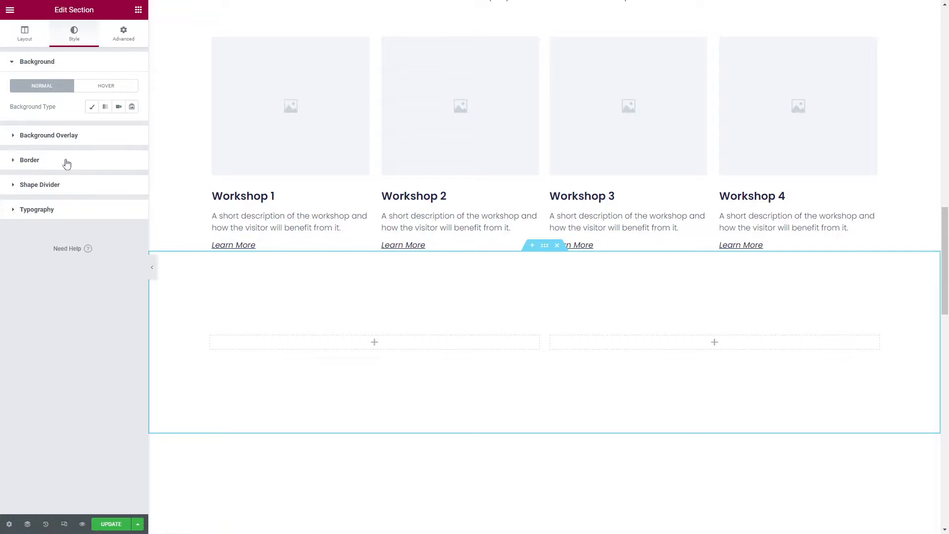
{"action": "left_click", "coordinate": [91, 106]}
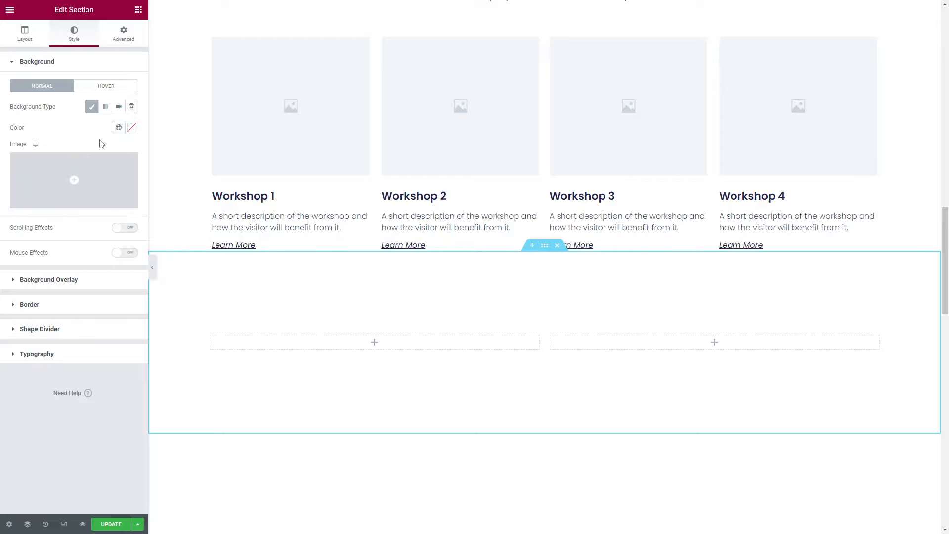
{"action": "left_click", "coordinate": [124, 129]}
{"action": "left_click", "coordinate": [78, 175]}
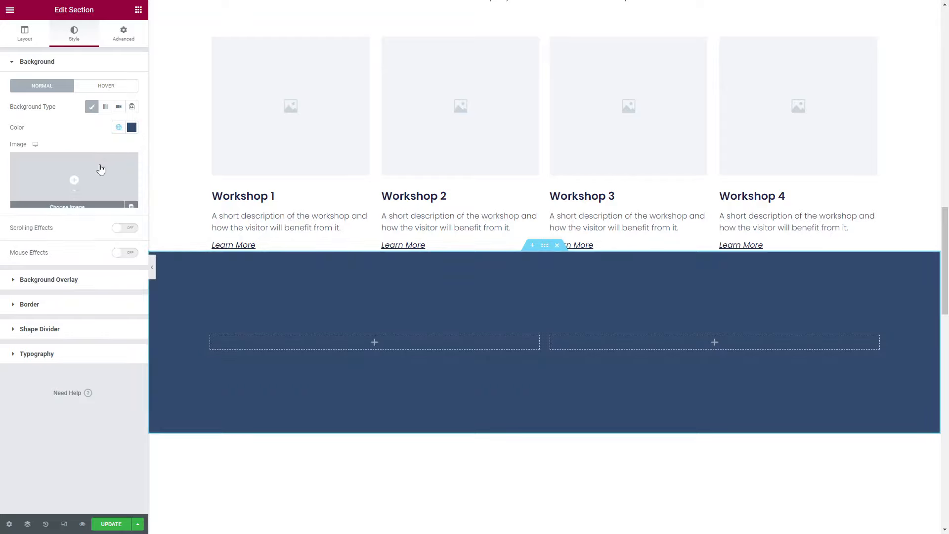
Step: Give the section's hover state a Classic background in the bright blue Accent global color
{"action": "left_click", "coordinate": [99, 87]}
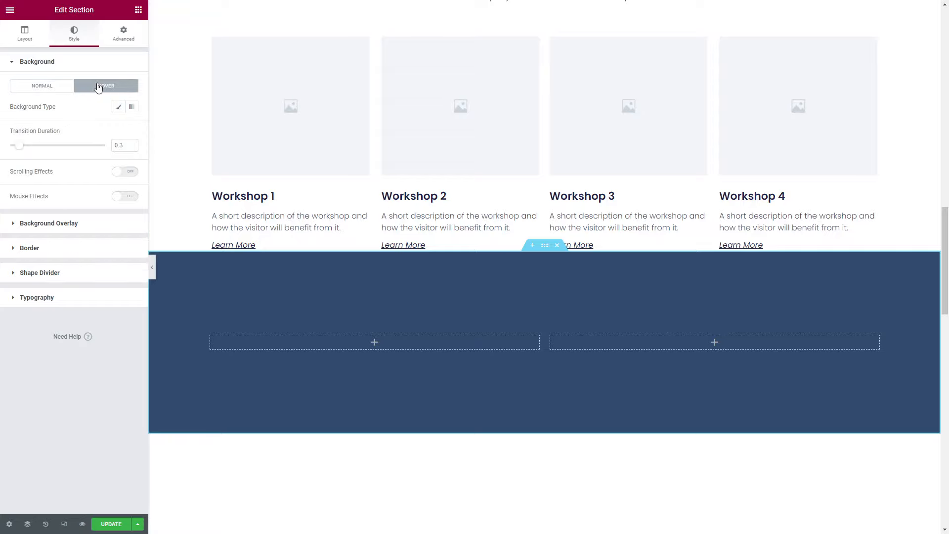
{"action": "left_click", "coordinate": [118, 107]}
{"action": "left_click", "coordinate": [118, 127]}
{"action": "left_click", "coordinate": [87, 212]}
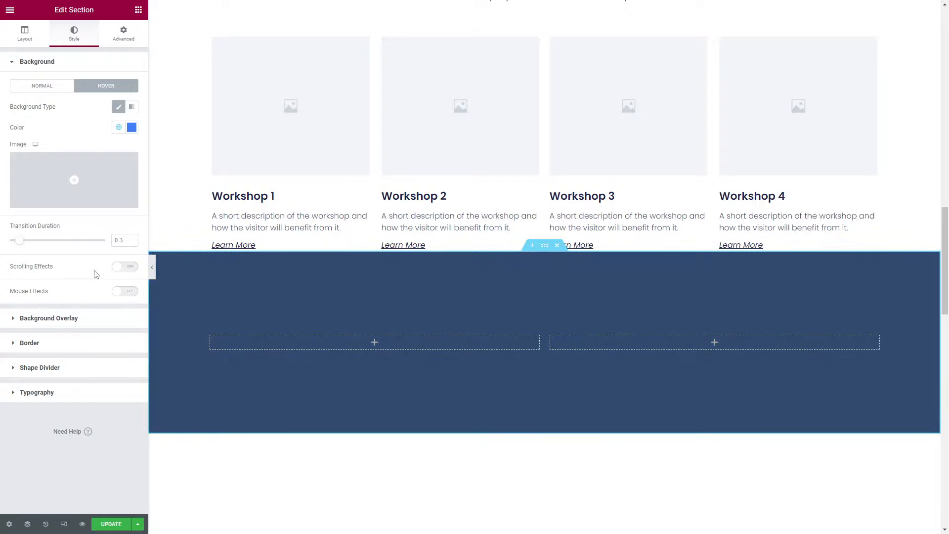
Step: Try the Classic and Gradient types for the section's normal background overlay and leave it on Classic
{"action": "left_click", "coordinate": [59, 318]}
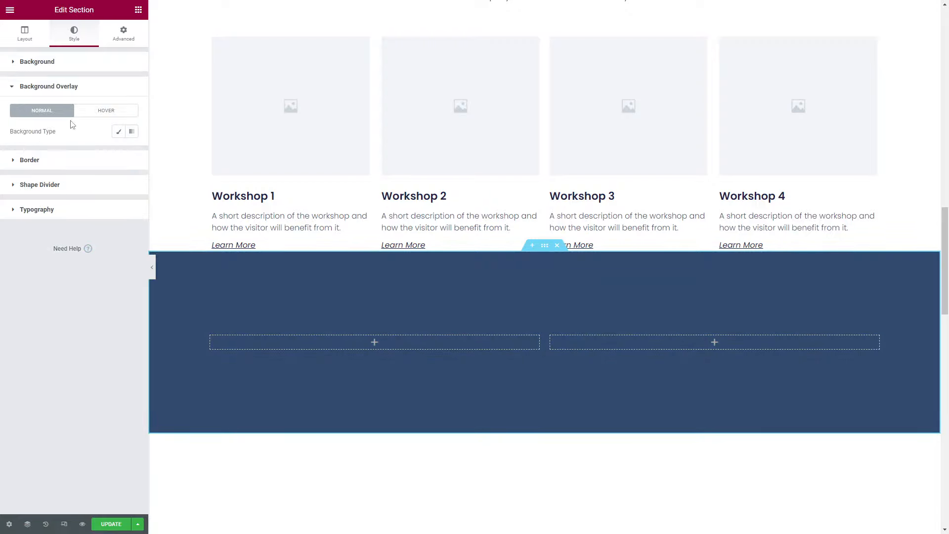
{"action": "left_click", "coordinate": [118, 131]}
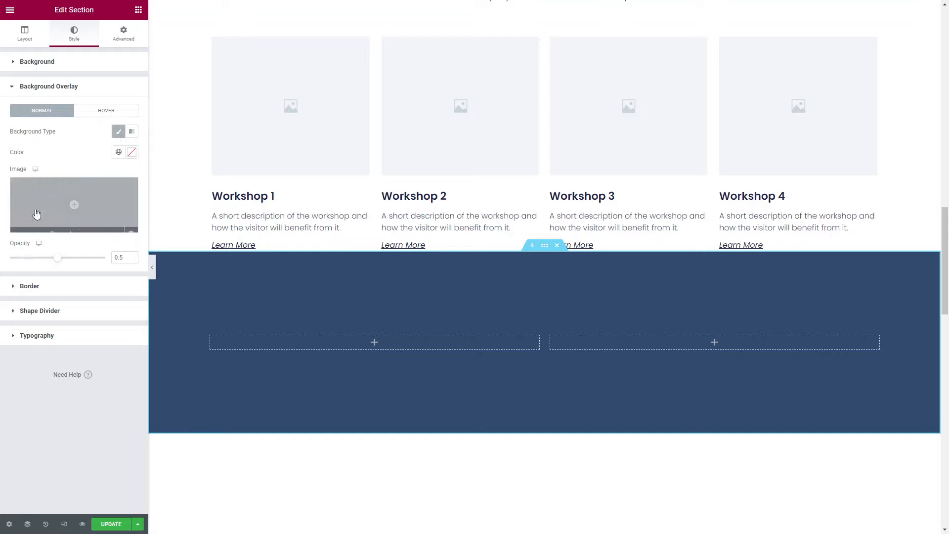
{"action": "left_click", "coordinate": [131, 134]}
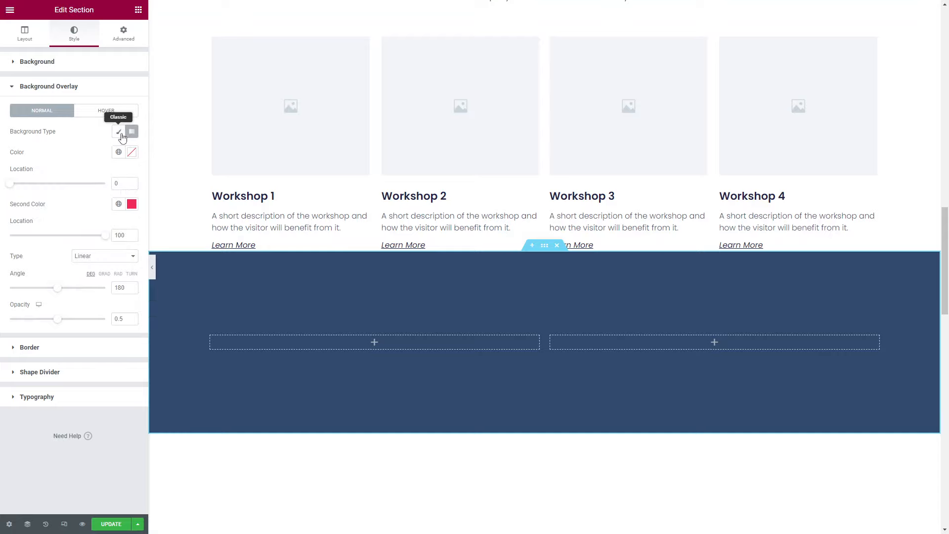
{"action": "left_click", "coordinate": [119, 131]}
Step: Add a Solid border to the section in the Secondary global color
{"action": "left_click", "coordinate": [47, 287]}
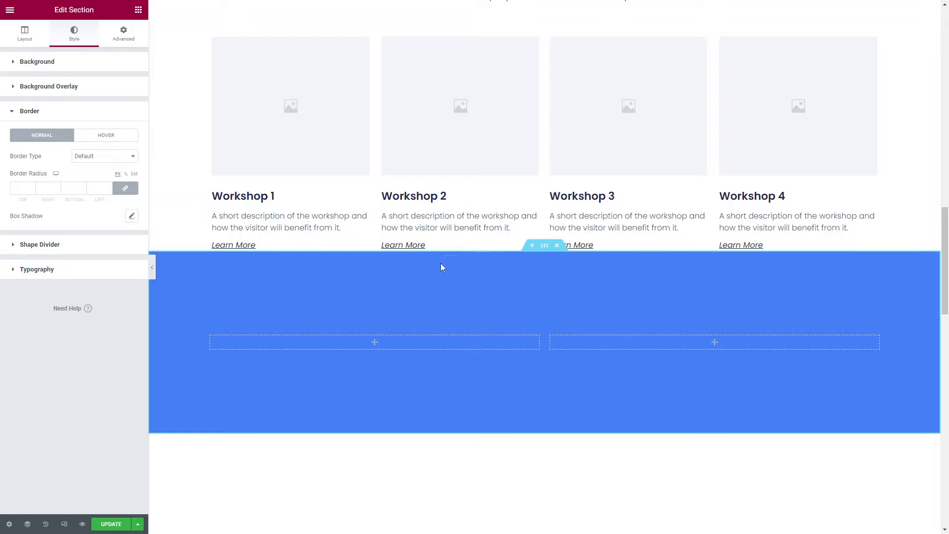
{"action": "left_click", "coordinate": [94, 157]}
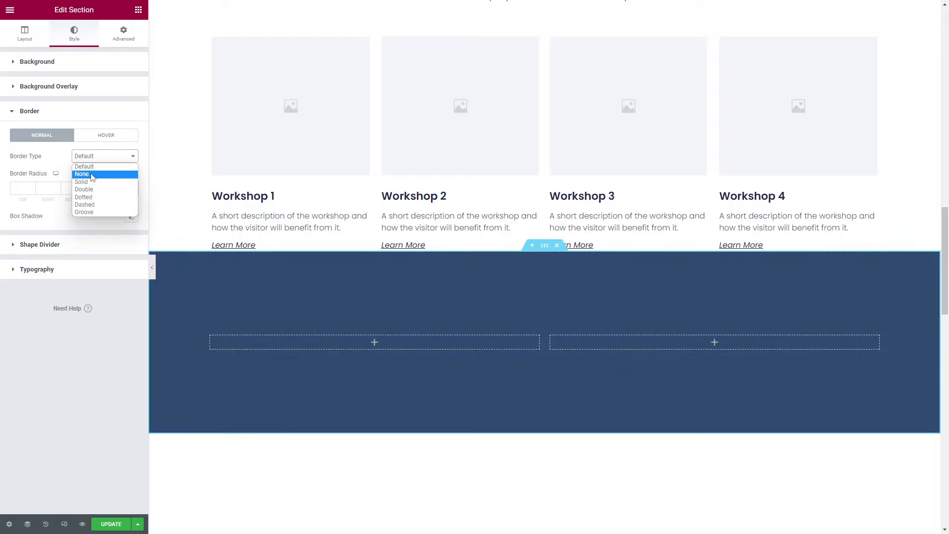
{"action": "left_click", "coordinate": [92, 185]}
{"action": "left_click", "coordinate": [119, 215]}
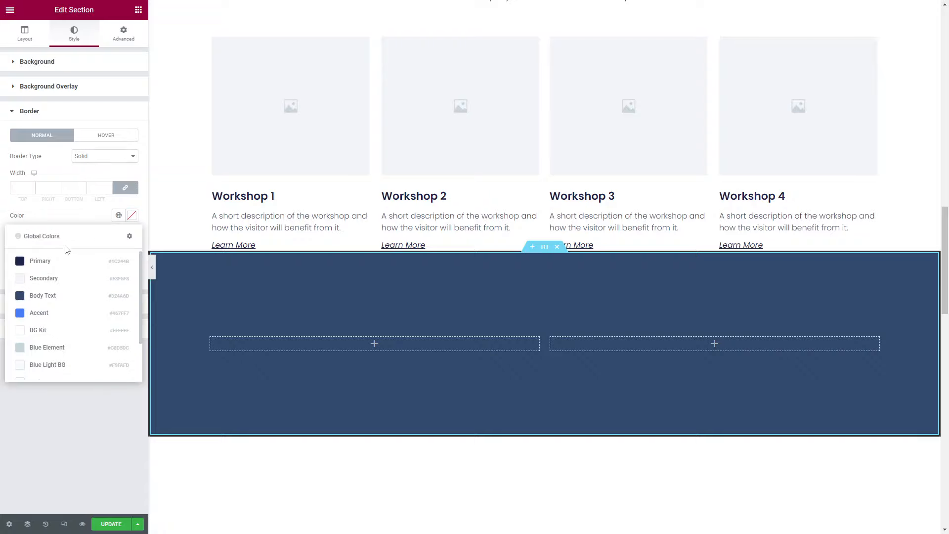
{"action": "left_click", "coordinate": [56, 277]}
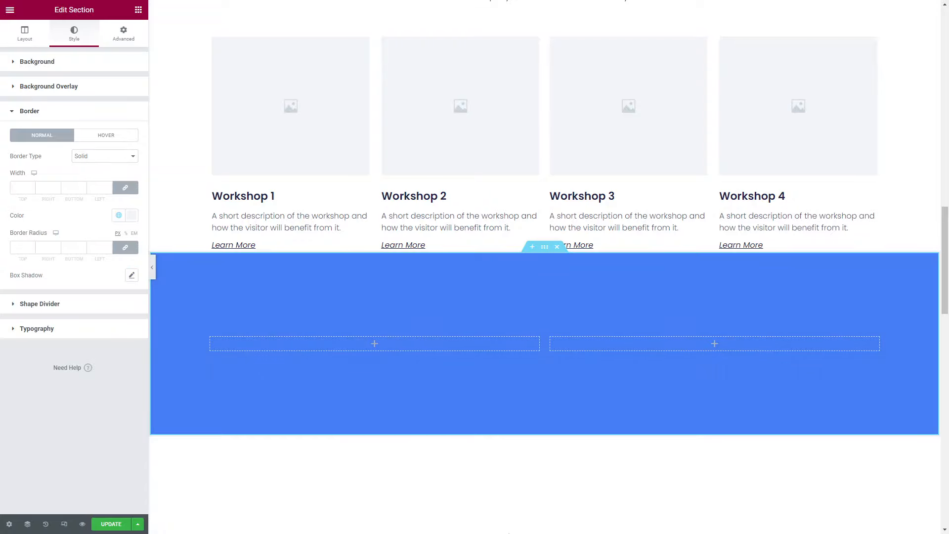
Step: Reselect the two-column section and set its border color to the Accent global color
{"action": "left_click", "coordinate": [275, 46]}
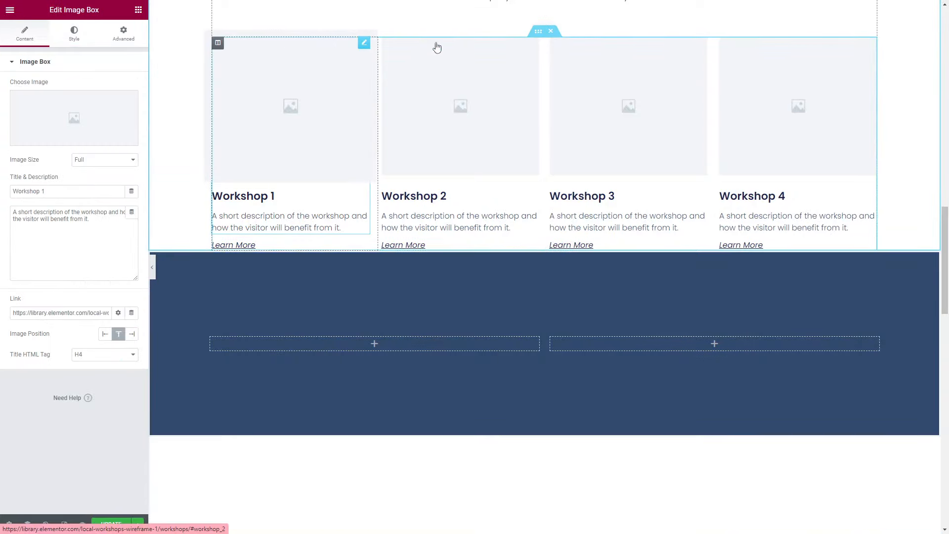
{"action": "left_click", "coordinate": [538, 33]}
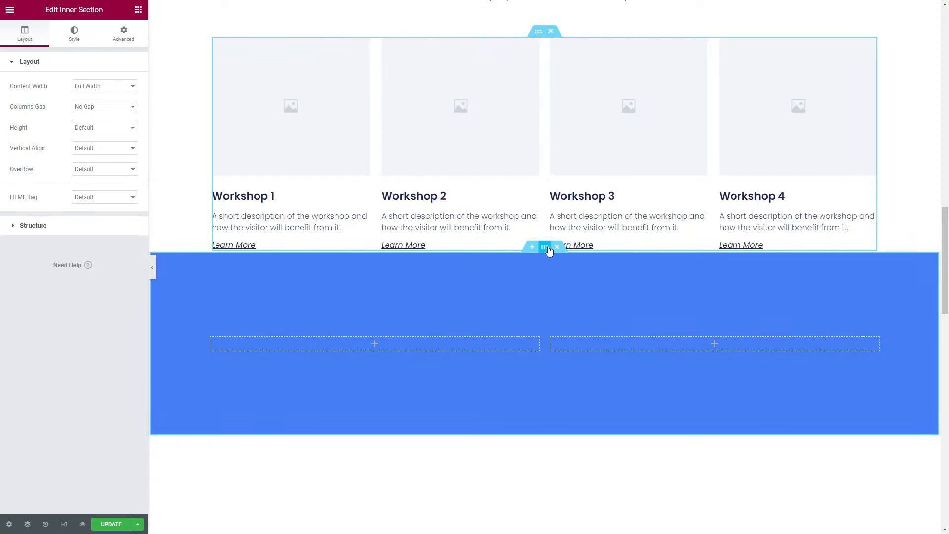
{"action": "left_click", "coordinate": [548, 250]}
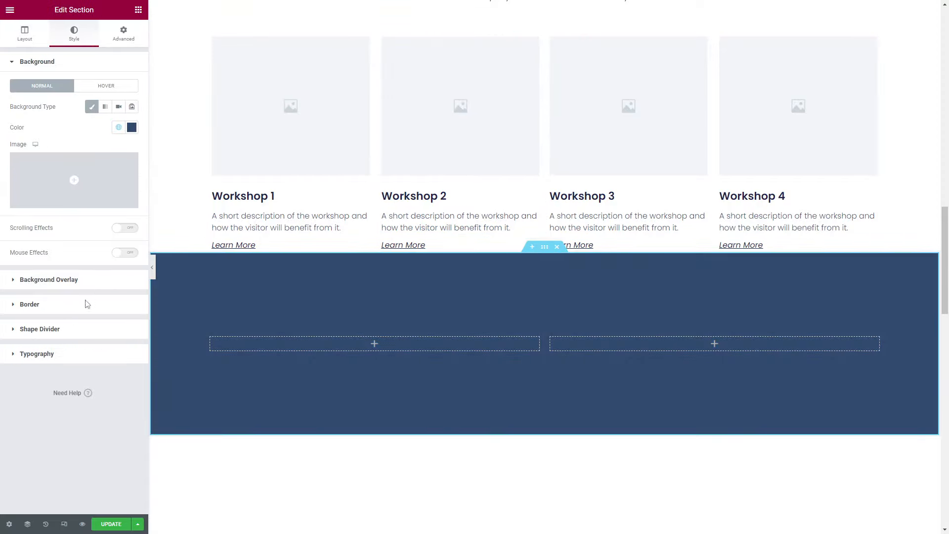
{"action": "left_click", "coordinate": [86, 304]}
{"action": "left_click", "coordinate": [119, 215]}
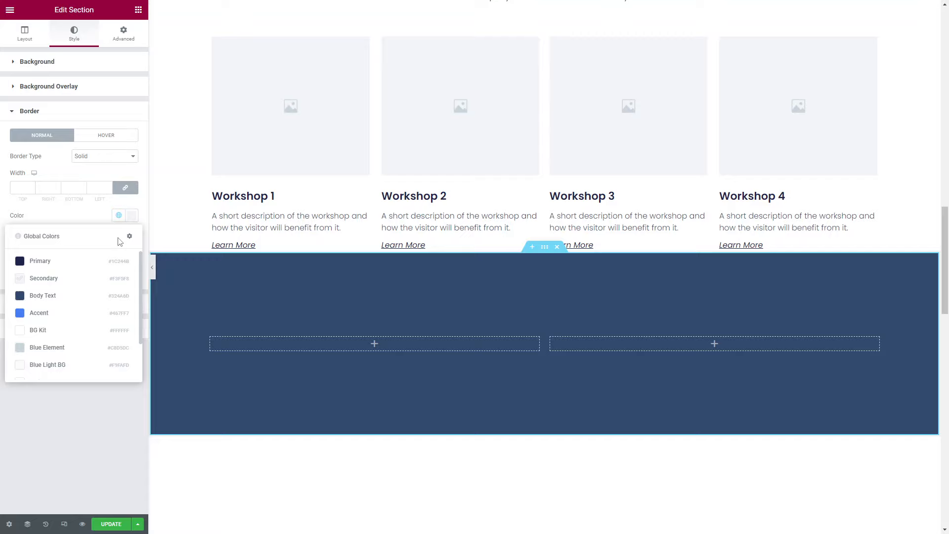
{"action": "left_click", "coordinate": [55, 318]}
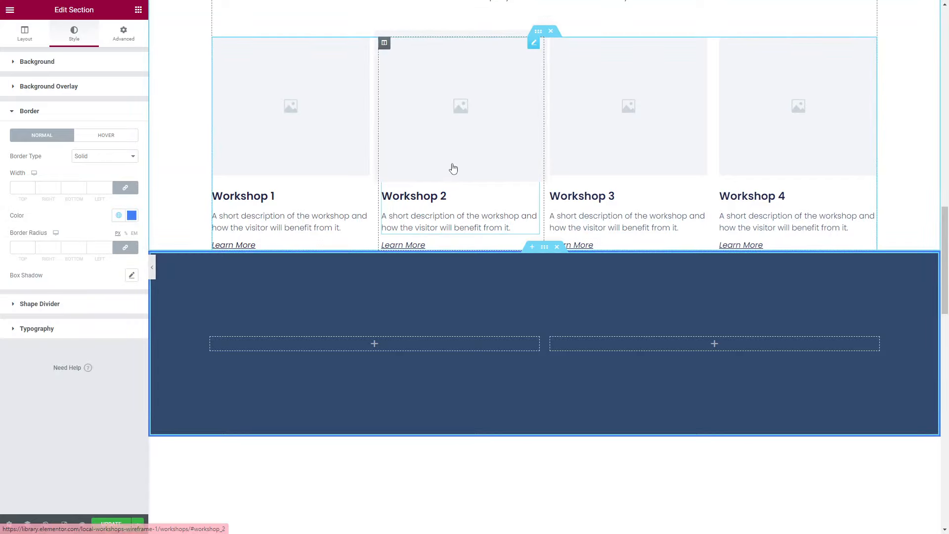
Step: Set the section's border type to None
{"action": "left_click", "coordinate": [112, 159]}
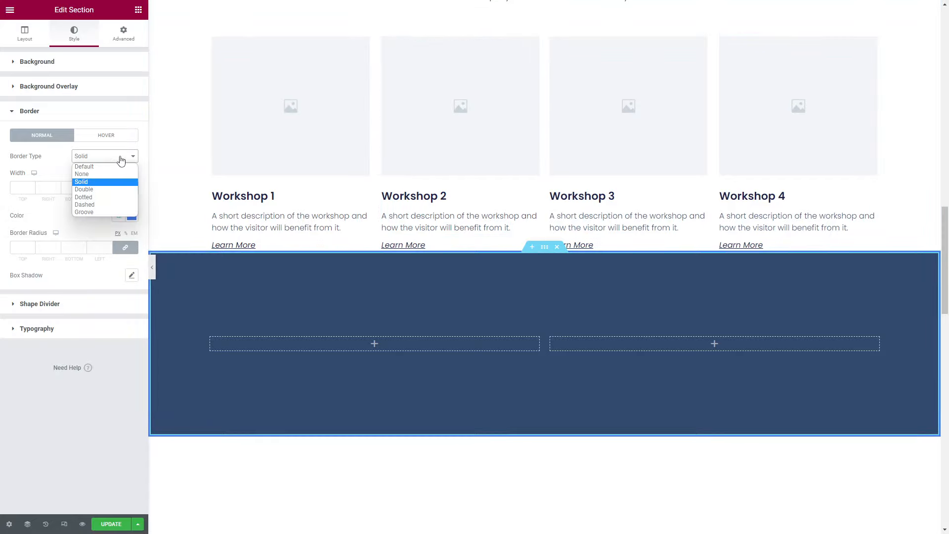
{"action": "left_click", "coordinate": [82, 174]}
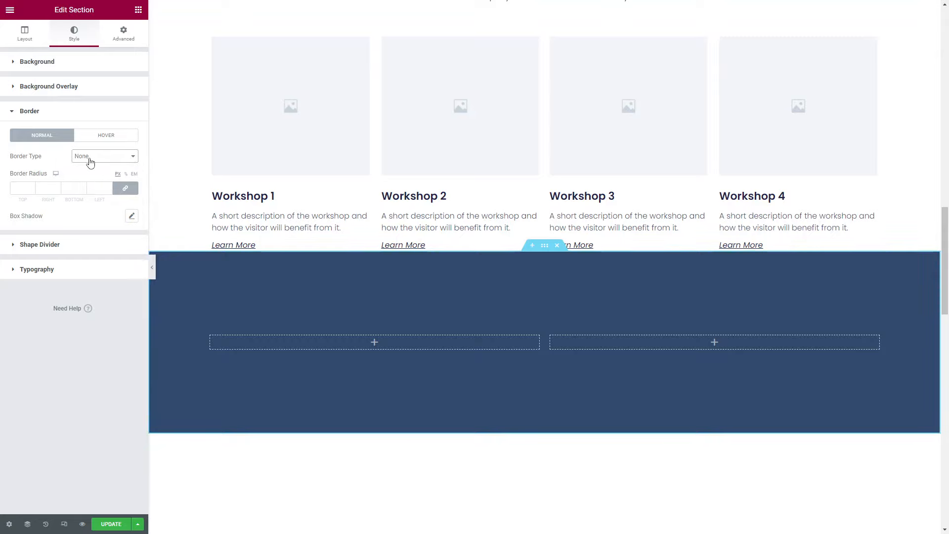
{"action": "left_click", "coordinate": [90, 157]}
{"action": "left_click", "coordinate": [81, 174]}
Step: Add Drops shape dividers to both the top and bottom edges of the section
{"action": "left_click", "coordinate": [72, 245]}
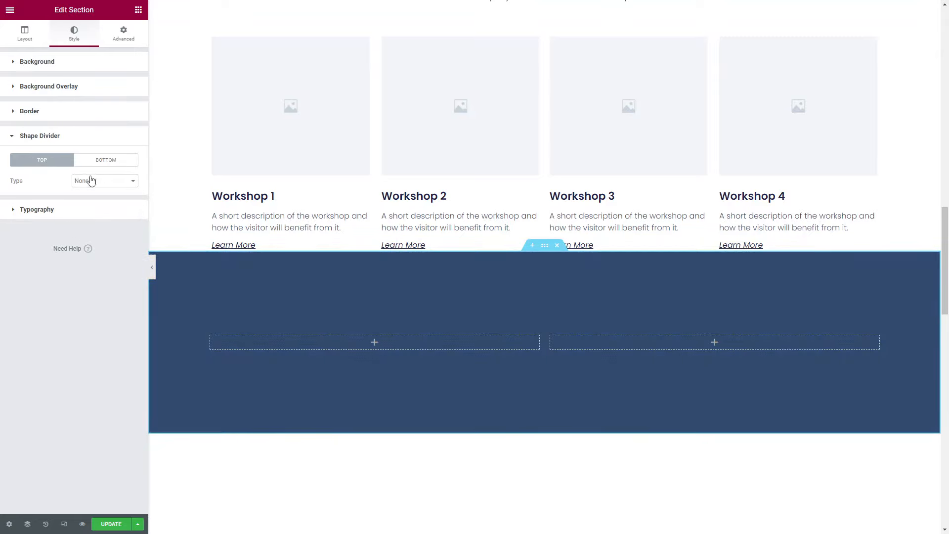
{"action": "left_click", "coordinate": [91, 180]}
{"action": "left_click", "coordinate": [91, 207]}
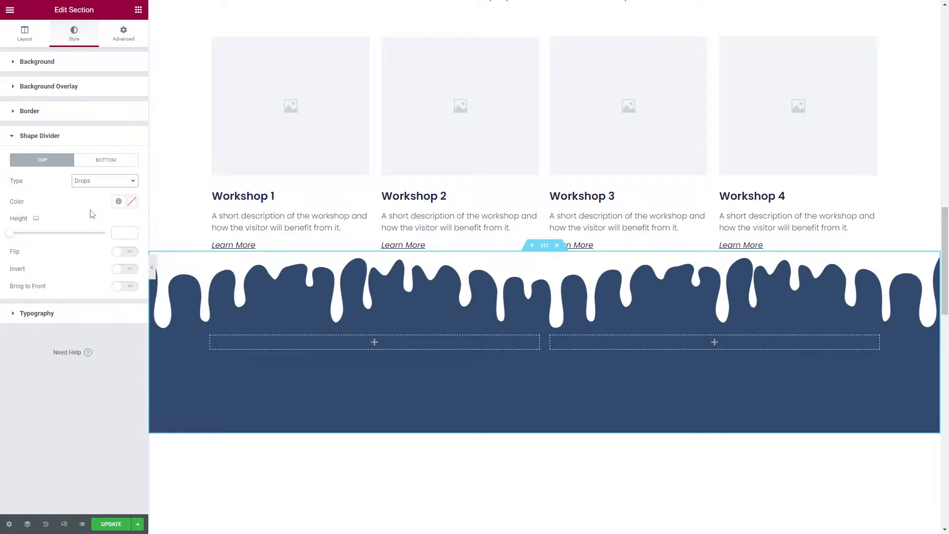
{"action": "left_click", "coordinate": [117, 159]}
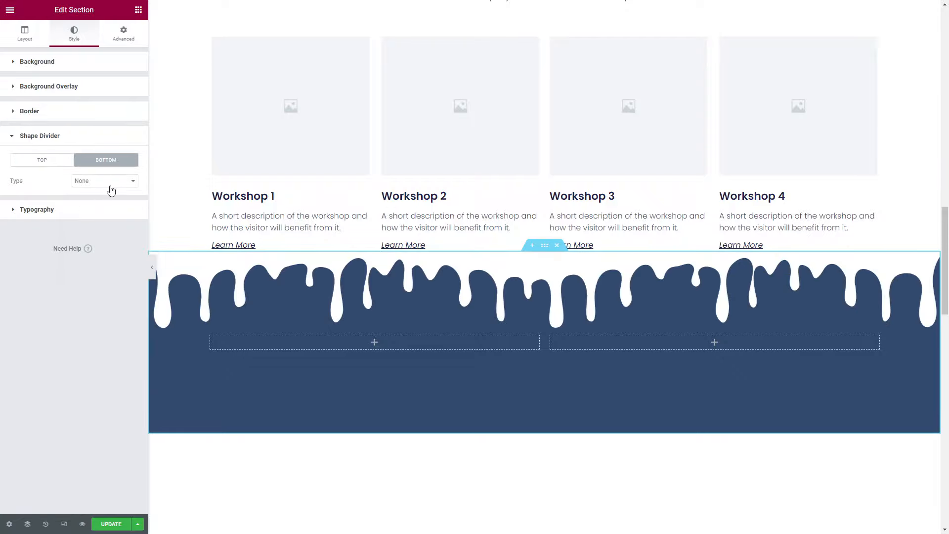
{"action": "left_click", "coordinate": [110, 187]}
{"action": "left_click", "coordinate": [104, 207]}
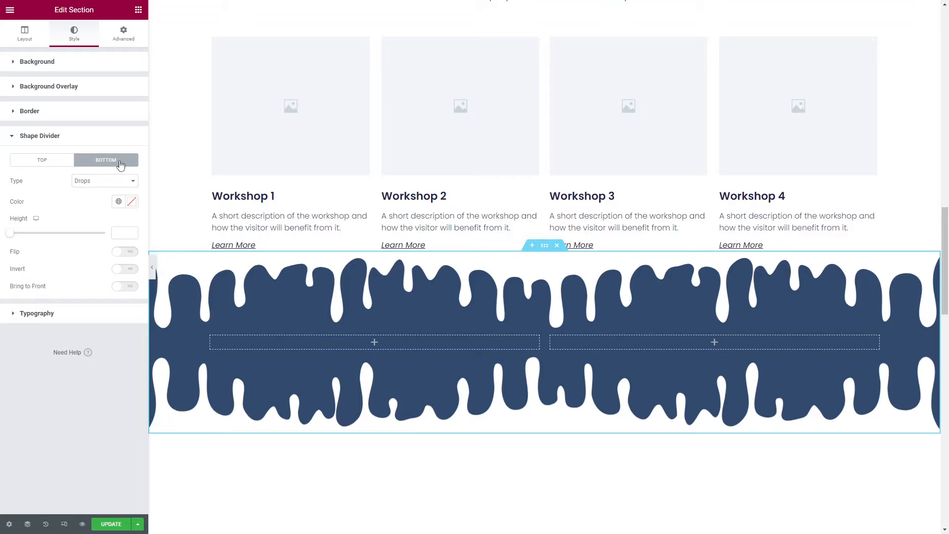
Step: Set the bottom and top shape dividers to None and open the section's typography settings
{"action": "left_click", "coordinate": [103, 182]}
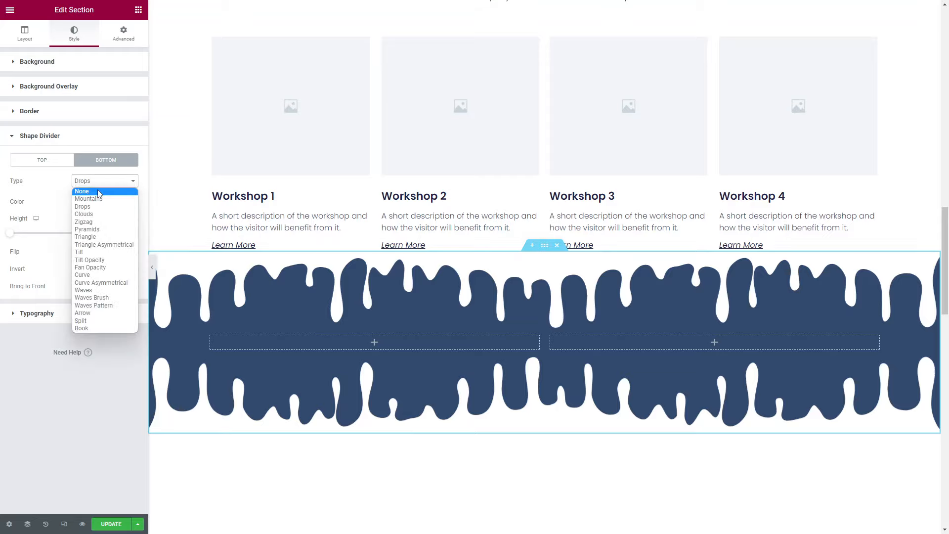
{"action": "left_click", "coordinate": [97, 191]}
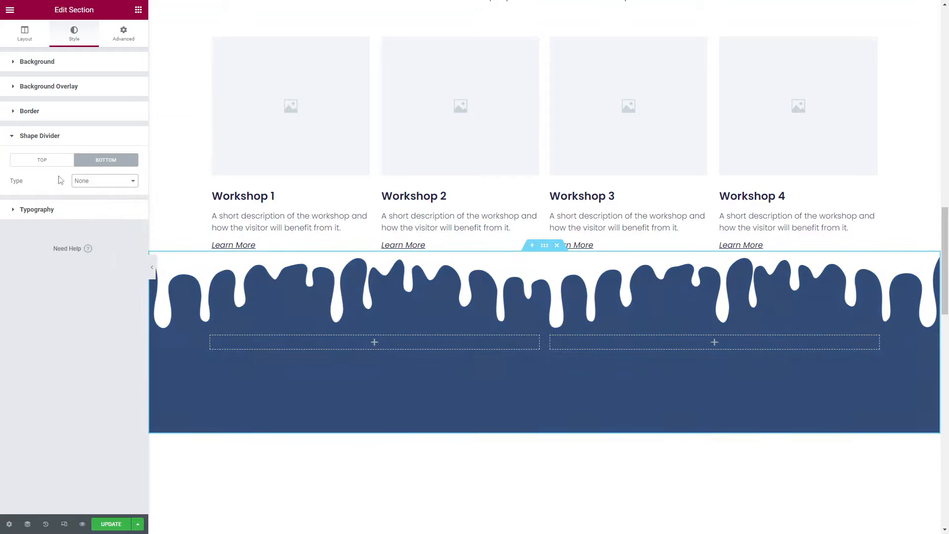
{"action": "left_click", "coordinate": [64, 163]}
{"action": "left_click", "coordinate": [117, 182]}
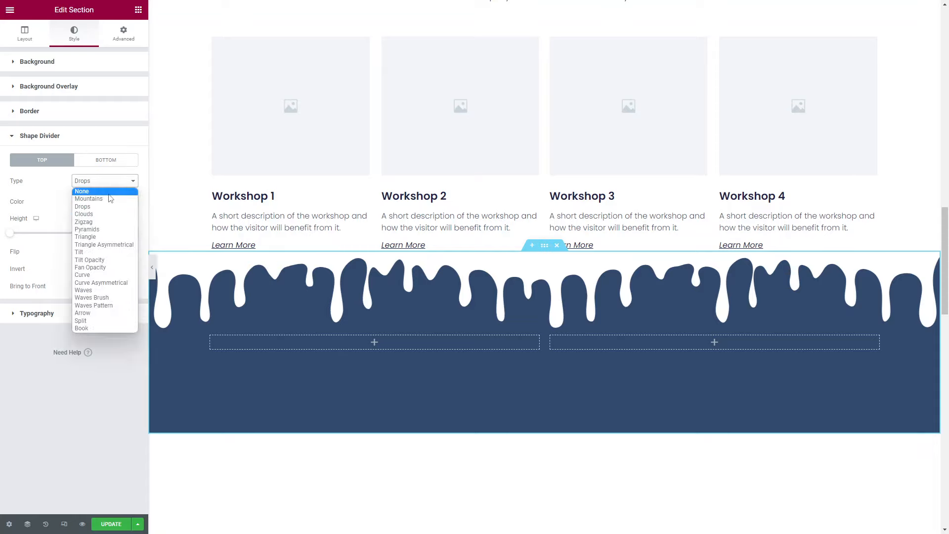
{"action": "left_click", "coordinate": [111, 192]}
{"action": "left_click", "coordinate": [75, 213]}
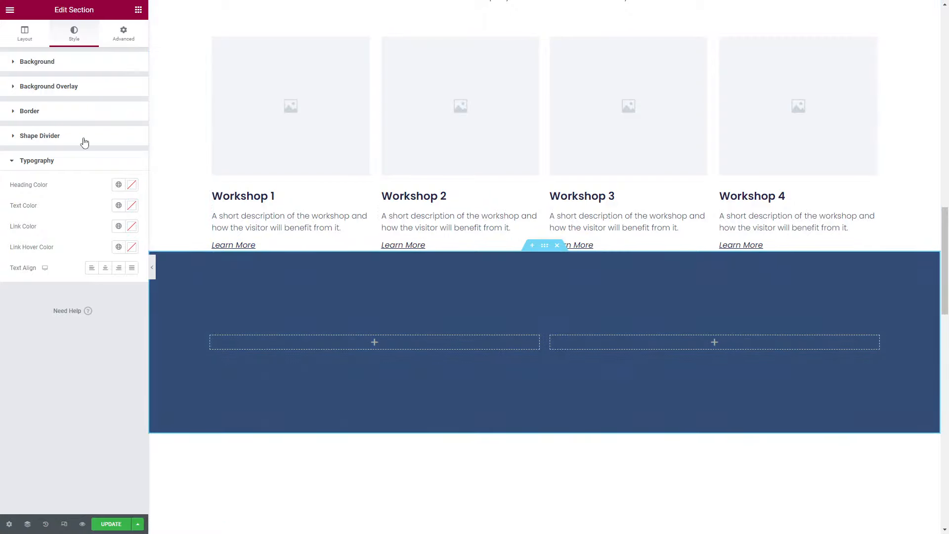
Step: Unlink the section's margin values and set its top margin to 20 px and bottom margin to 60 px
{"action": "left_click", "coordinate": [118, 36]}
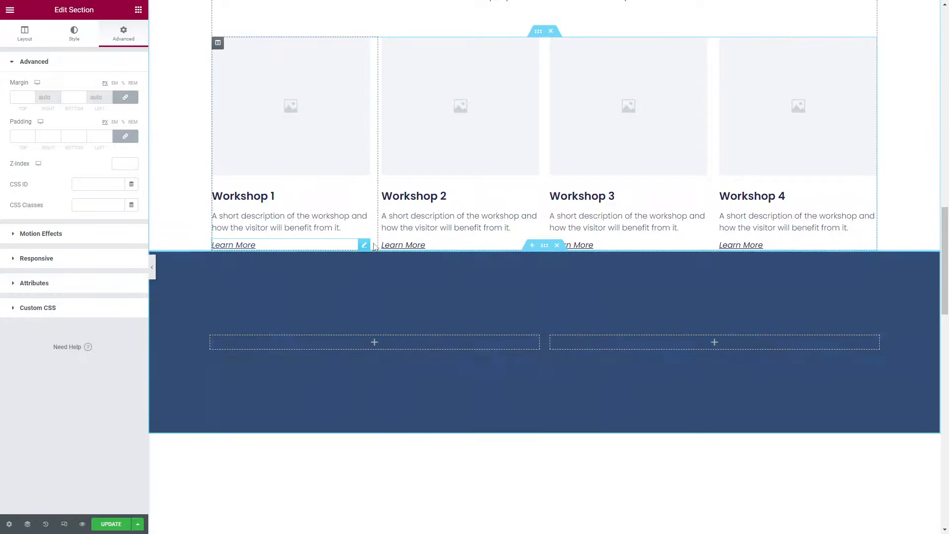
{"action": "left_click", "coordinate": [125, 97]}
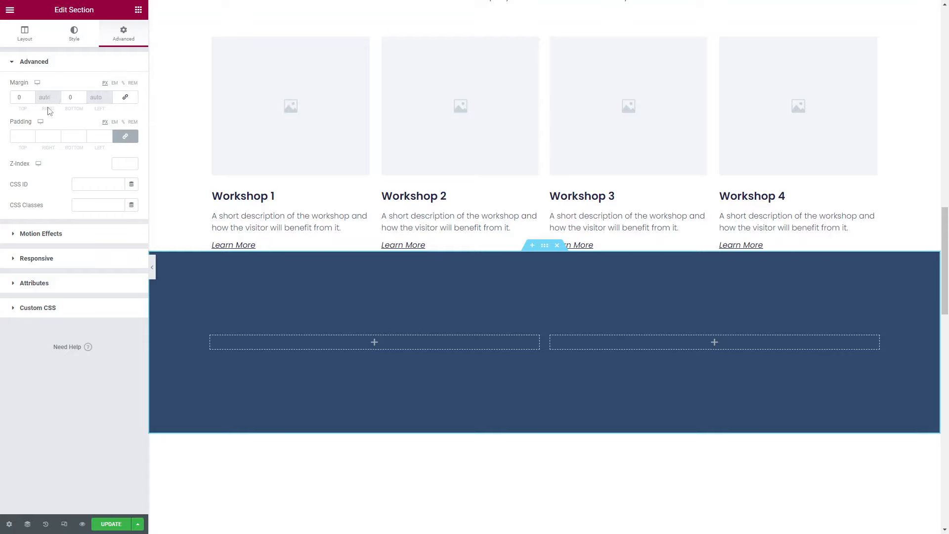
{"action": "left_click", "coordinate": [26, 97]}
{"action": "key", "text": "BackSpace"}
{"action": "type", "text": "20"}
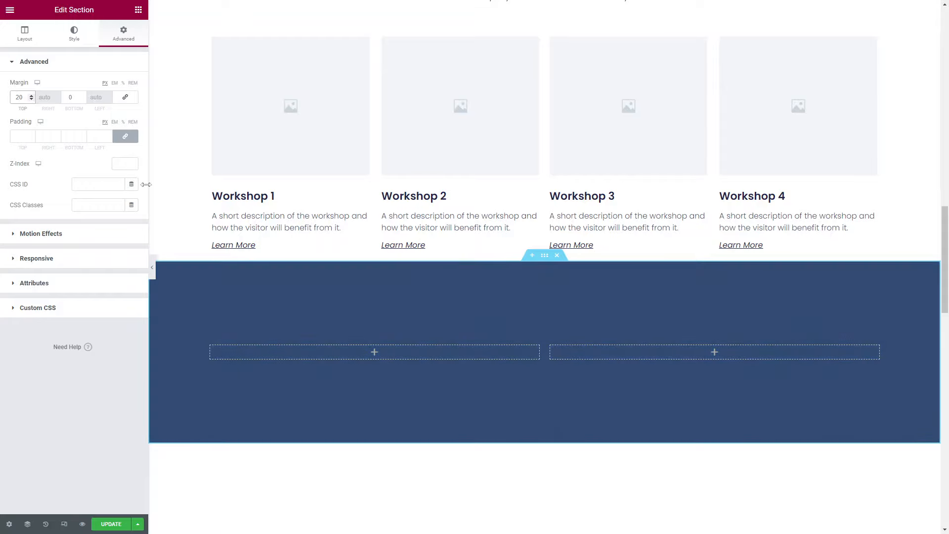
{"action": "left_click", "coordinate": [72, 98]}
{"action": "scroll", "coordinate": [387, 479], "scroll_direction": "down", "scroll_amount": 2}
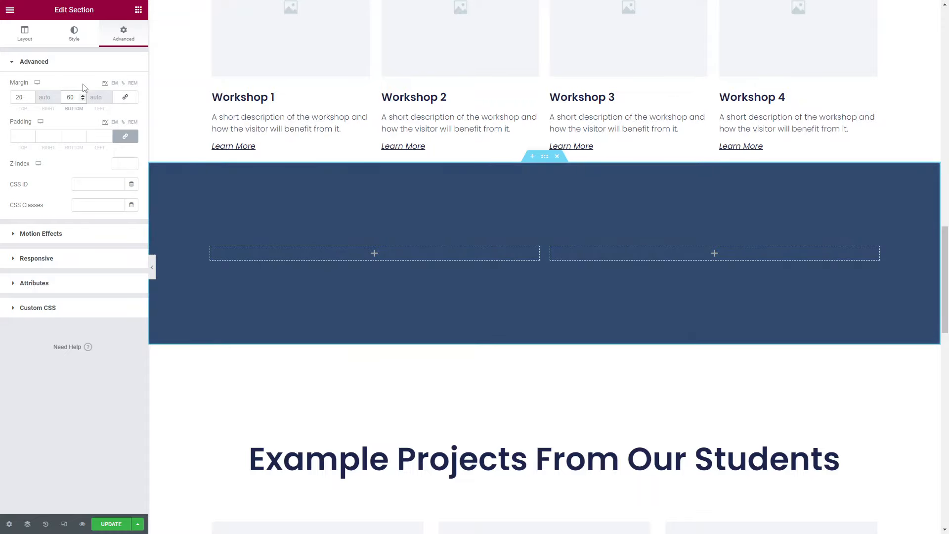
Step: Try a negative bottom margin of -60 px on the section, then restore it to 60 px
{"action": "type", "text": "-"}
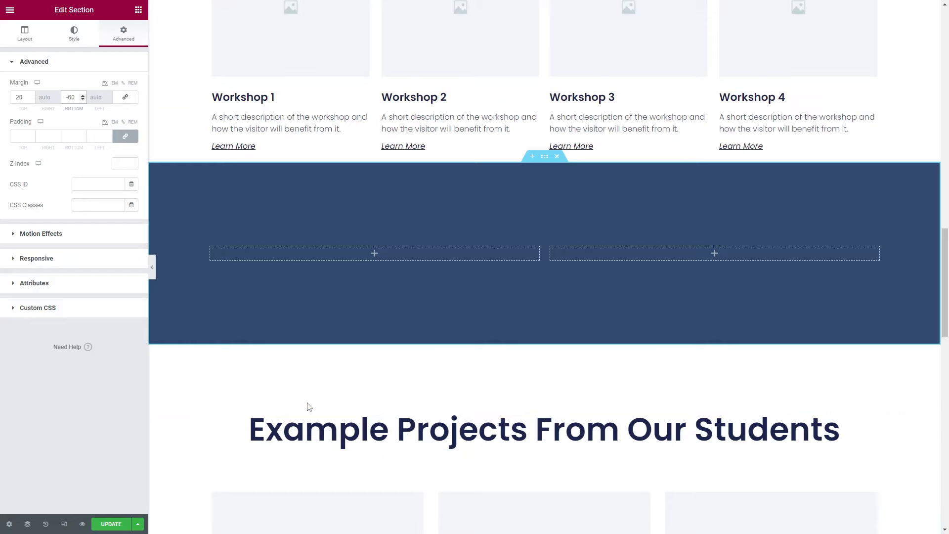
{"action": "scroll", "coordinate": [498, 254], "scroll_direction": "up", "scroll_amount": 2}
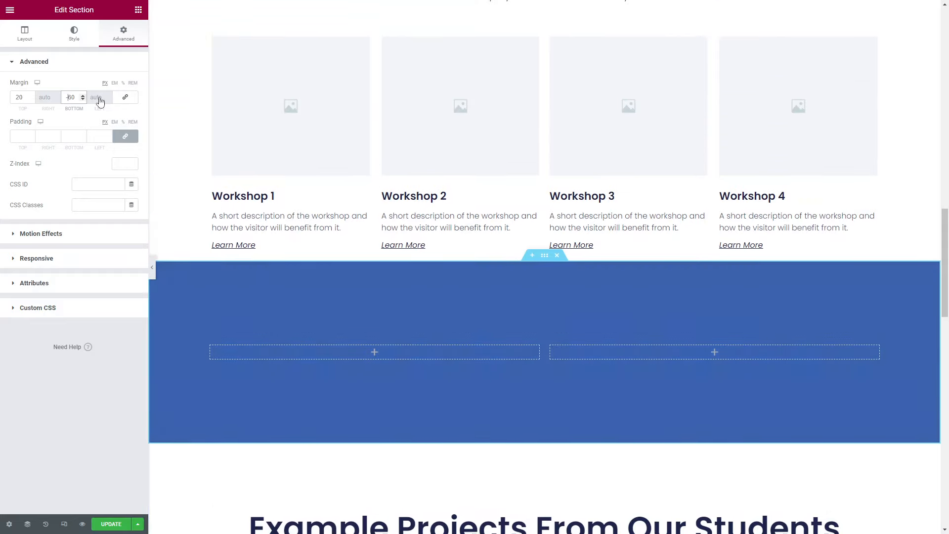
{"action": "key", "text": "BackSpace"}
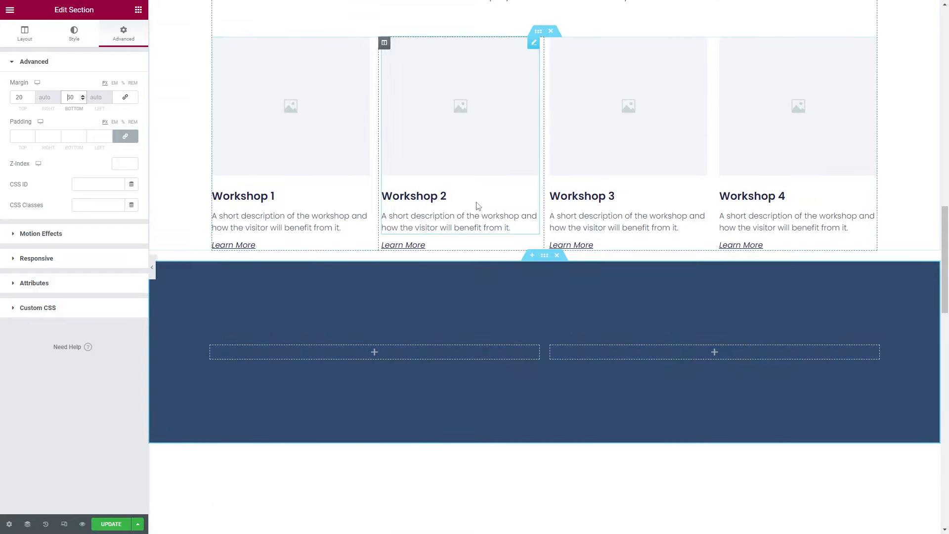
Step: Set the two-column section's top margin to 60 px
{"action": "double_click", "coordinate": [22, 99]}
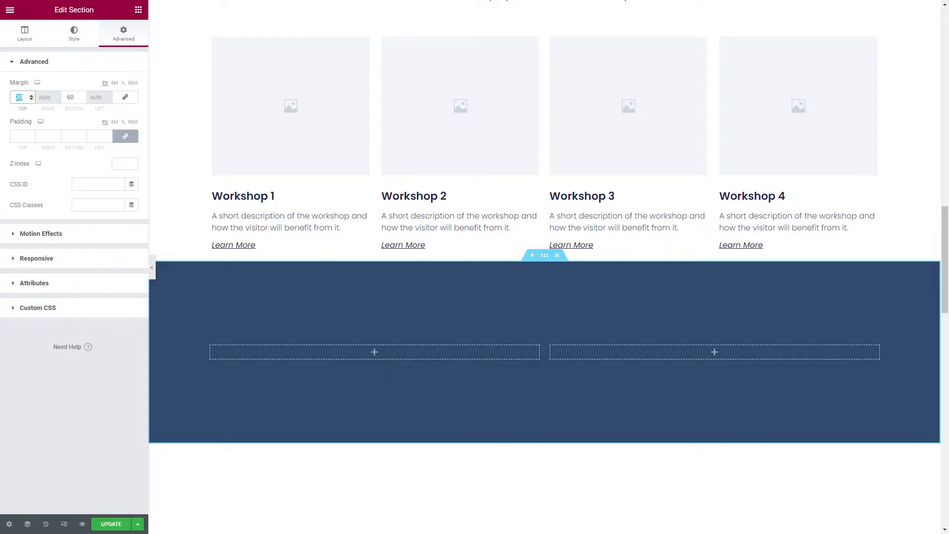
{"action": "type", "text": "0"}
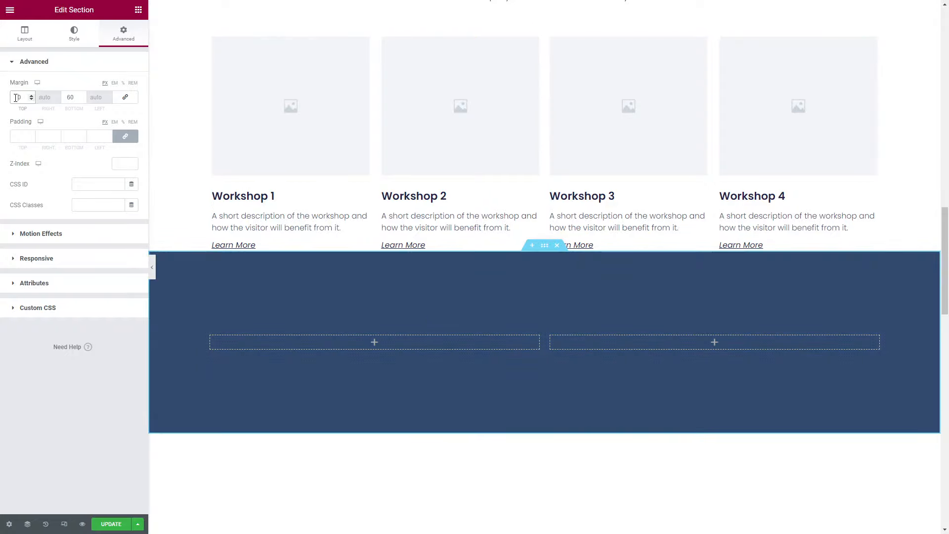
{"action": "type", "text": "6"}
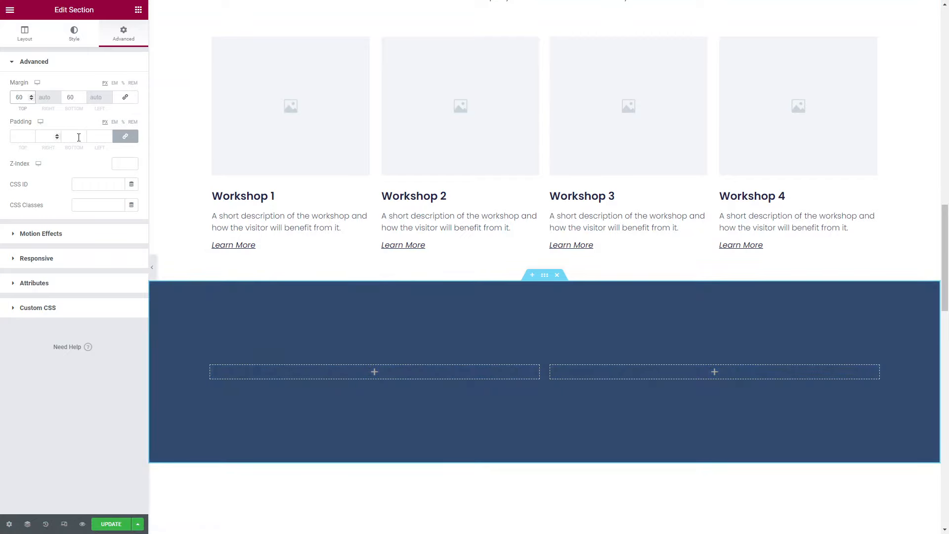
Step: Unlink the section's padding values and add a Heading widget to its left column
{"action": "left_click", "coordinate": [125, 136]}
{"action": "left_click", "coordinate": [14, 139]}
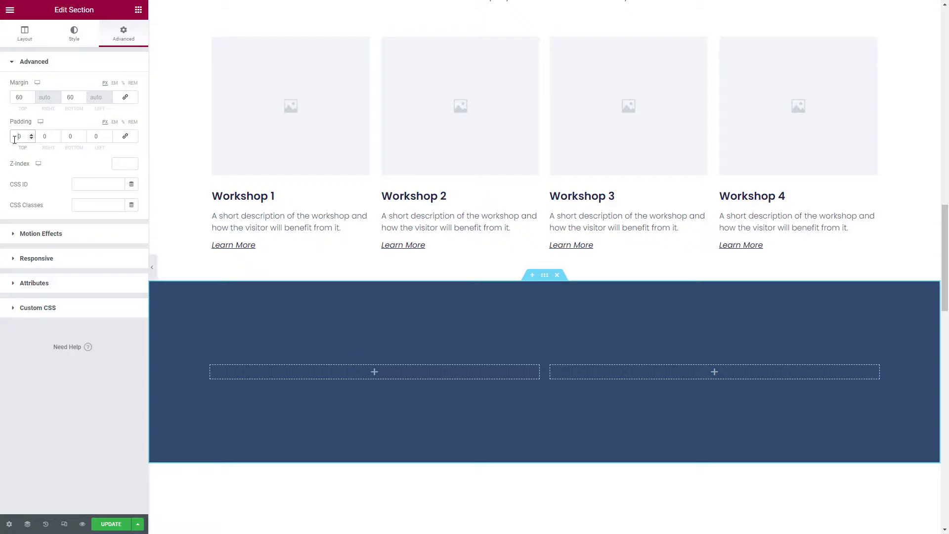
{"action": "left_click", "coordinate": [9, 10]}
{"action": "left_click", "coordinate": [9, 10]}
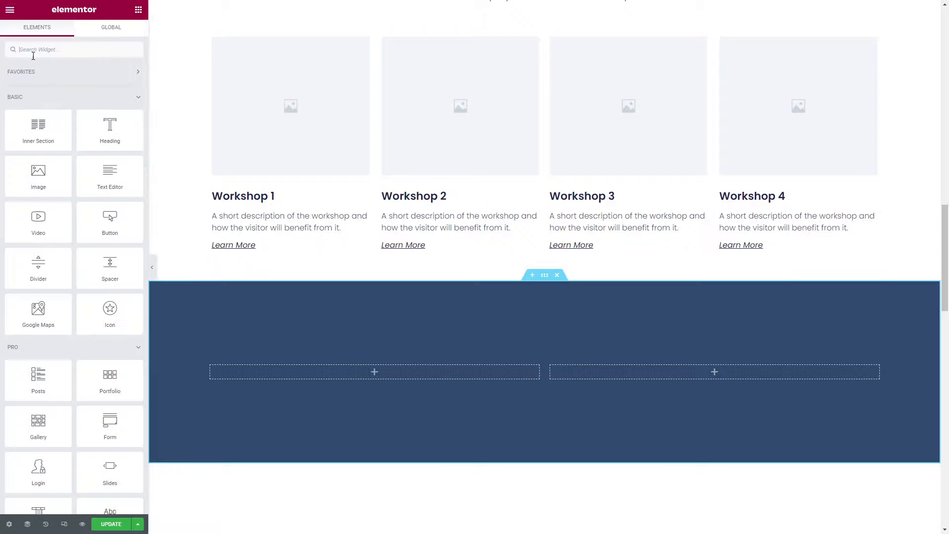
{"action": "left_click_drag", "start_coordinate": [94, 132], "coordinate": [356, 368]}
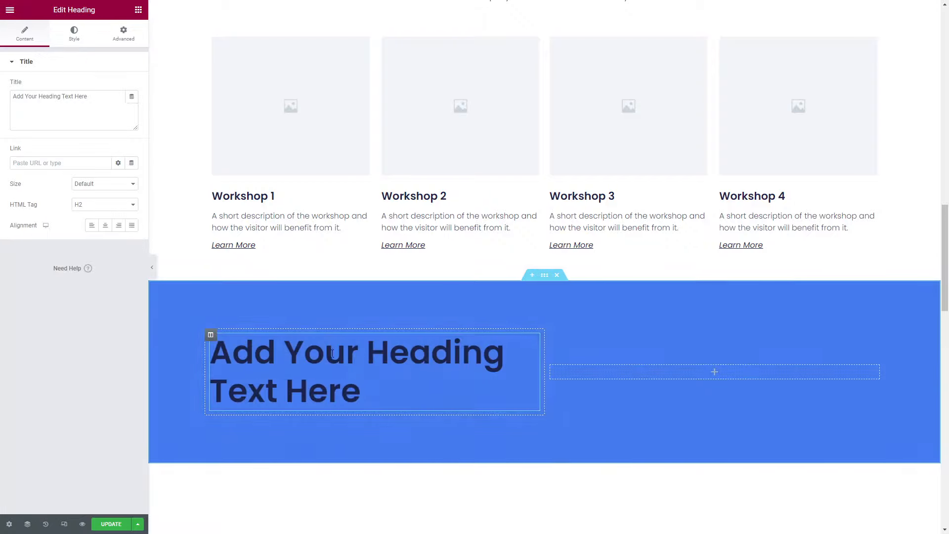
Step: Set the section's top padding to 60 px
{"action": "left_click", "coordinate": [544, 275]}
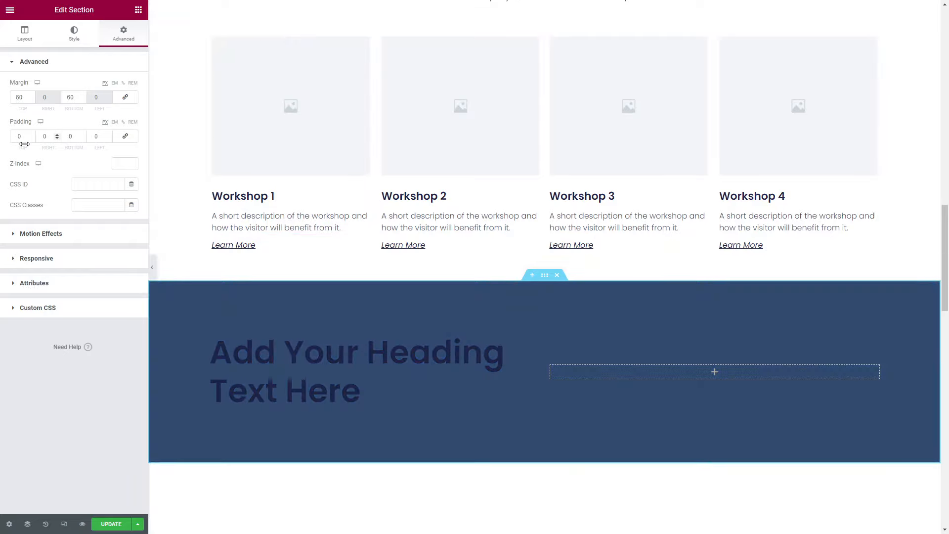
{"action": "left_click", "coordinate": [19, 136]}
{"action": "type", "text": "60"}
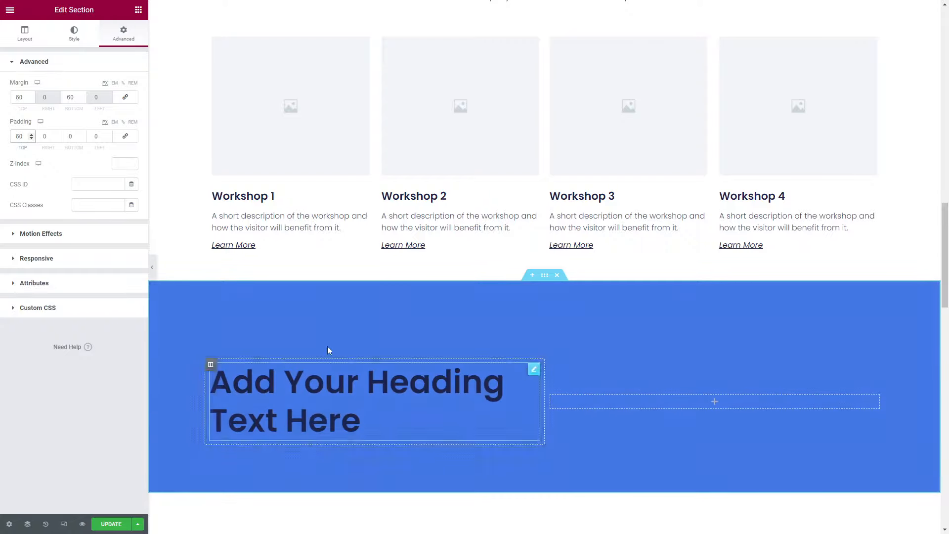
{"action": "scroll", "coordinate": [371, 247], "scroll_direction": "down", "scroll_amount": 1}
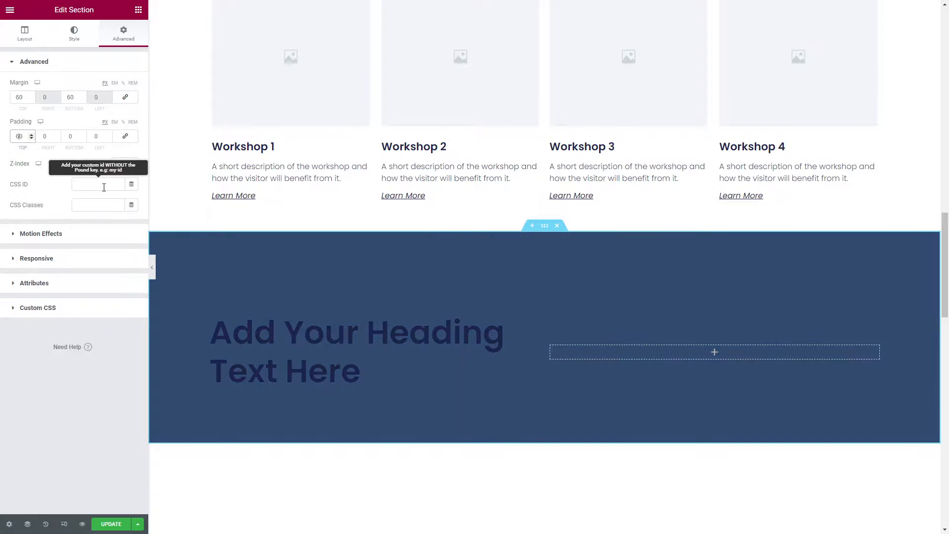
Step: Try "name" as the section's CSS ID and as its CSS class, then clear both values
{"action": "left_click", "coordinate": [102, 205]}
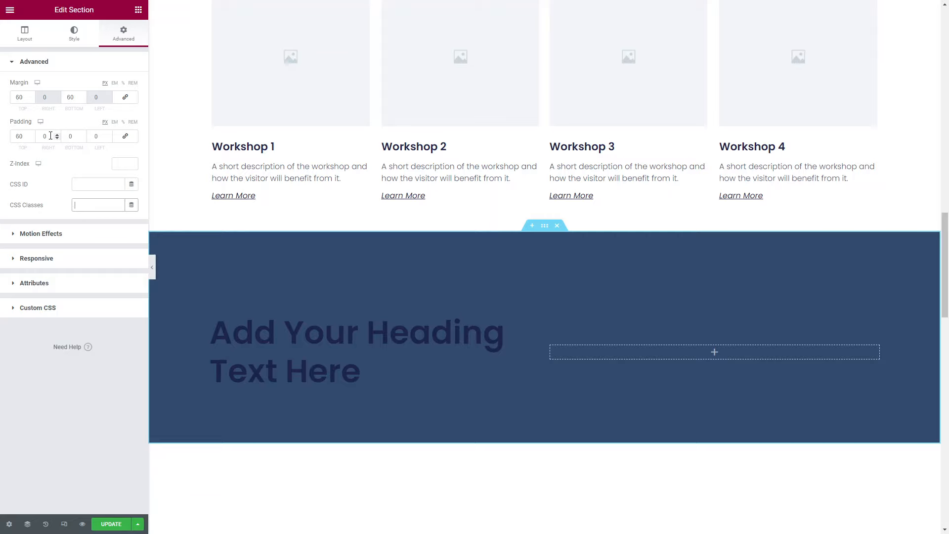
{"action": "left_click", "coordinate": [79, 185]}
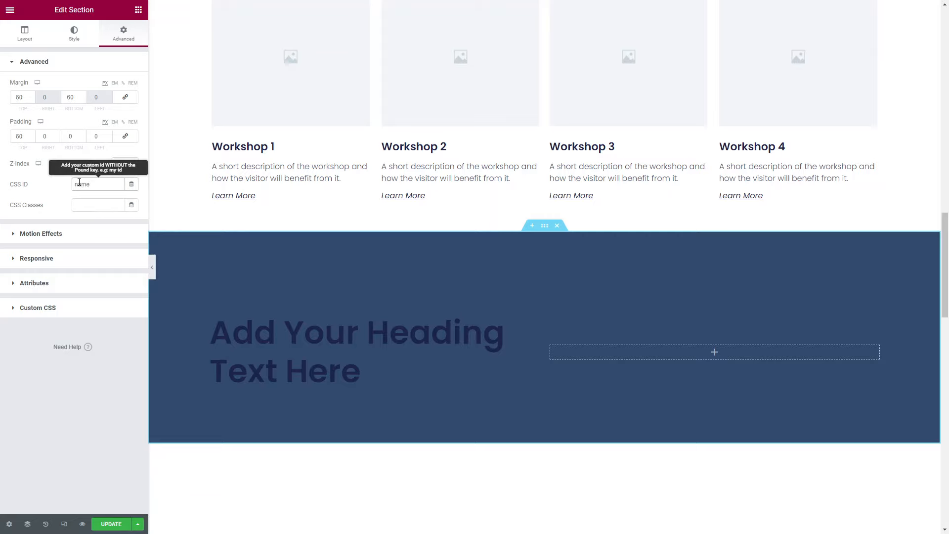
{"action": "double_click", "coordinate": [79, 184]}
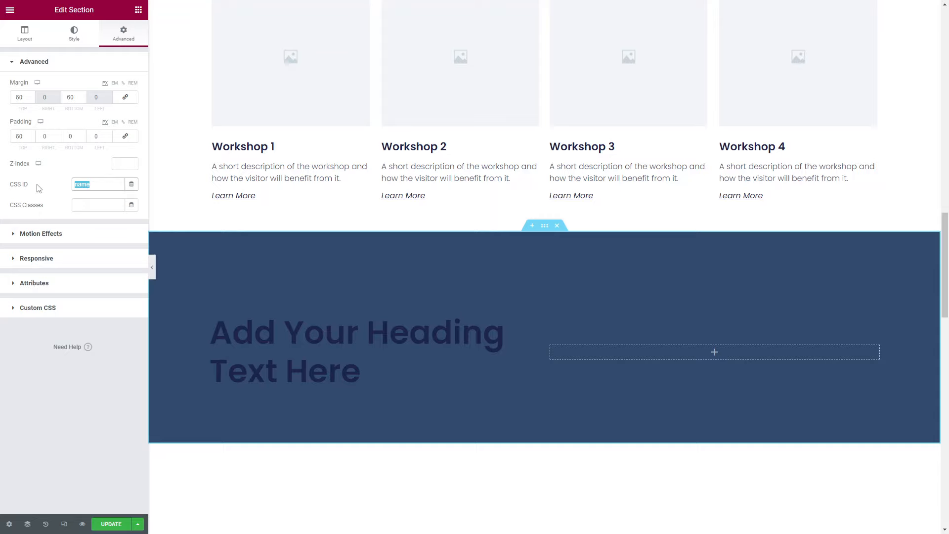
{"action": "left_click", "coordinate": [83, 206]}
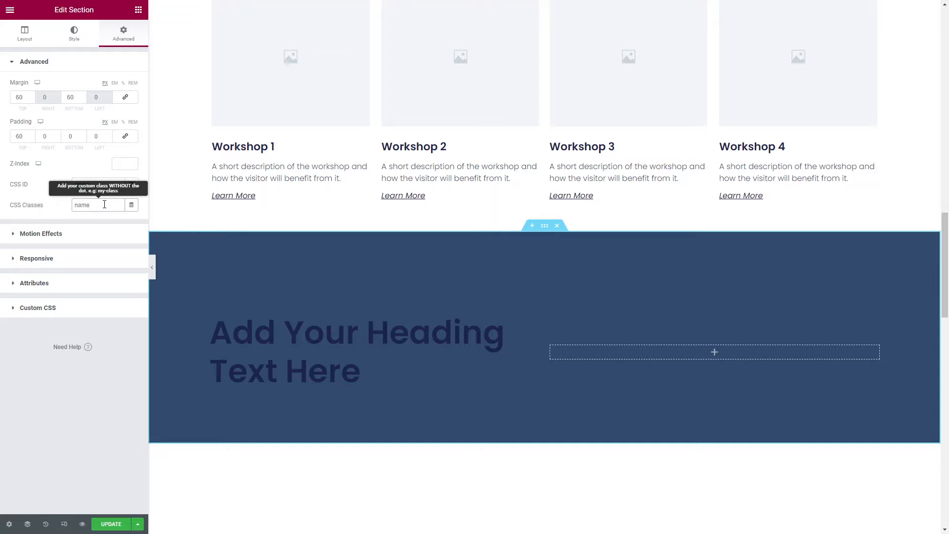
{"action": "double_click", "coordinate": [105, 204]}
{"action": "key", "text": "BackSpace"}
{"action": "left_click", "coordinate": [94, 184]}
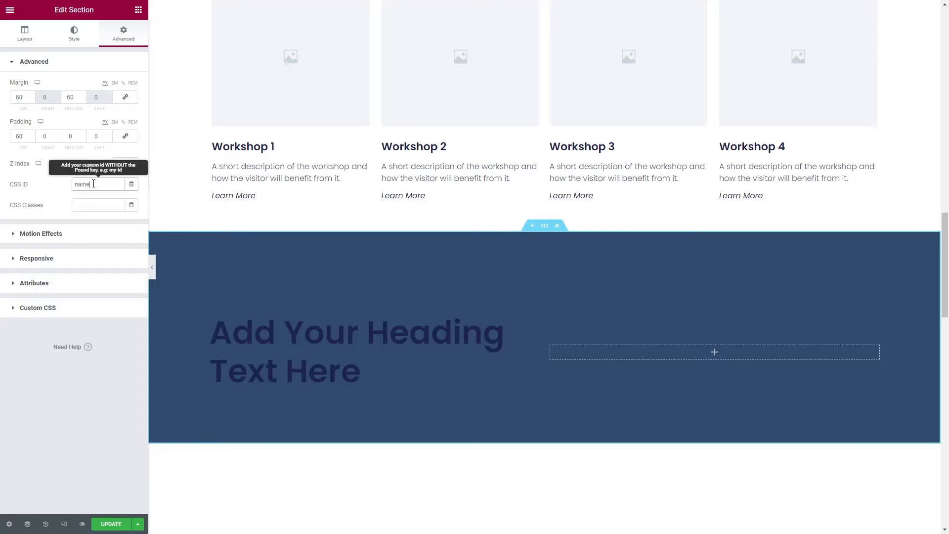
{"action": "double_click", "coordinate": [84, 184]}
{"action": "key", "text": "BackSpace"}
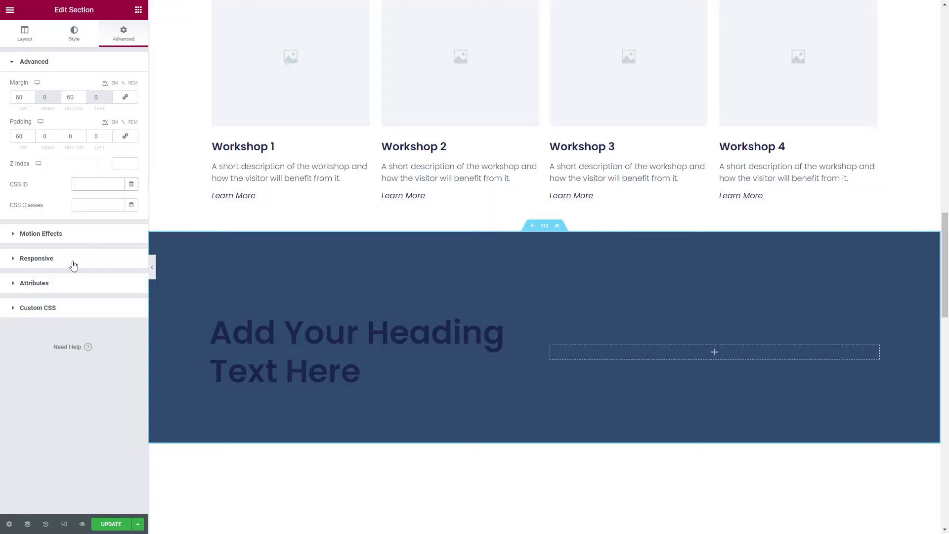
Step: Review the section's Motion Effects, Responsive and Custom CSS settings
{"action": "left_click", "coordinate": [92, 236]}
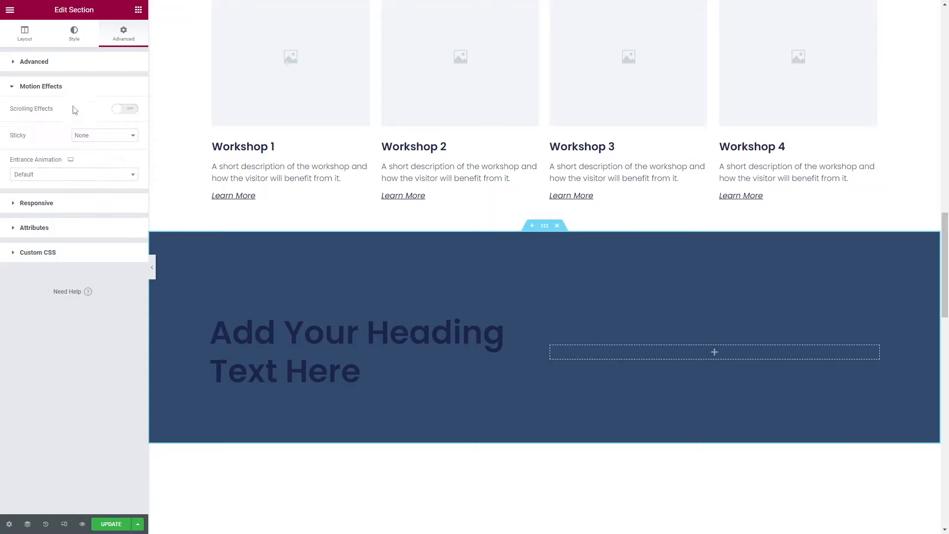
{"action": "left_click", "coordinate": [72, 205]}
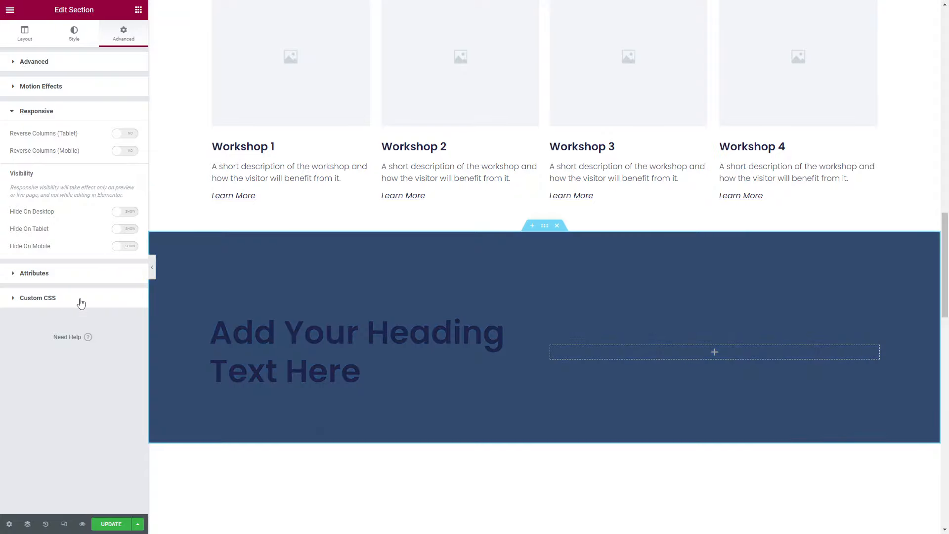
{"action": "left_click", "coordinate": [87, 303]}
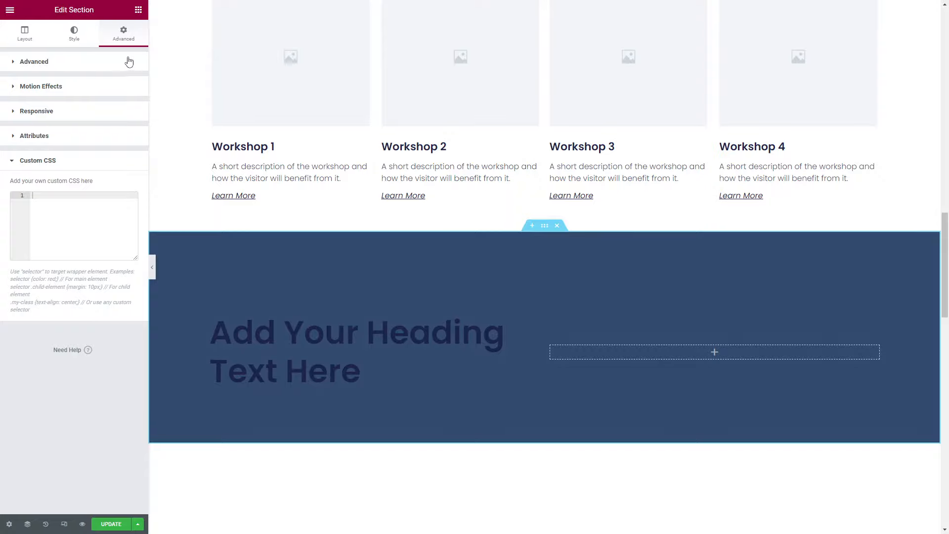
Step: Set the section's top padding to 0 px
{"action": "left_click", "coordinate": [126, 61]}
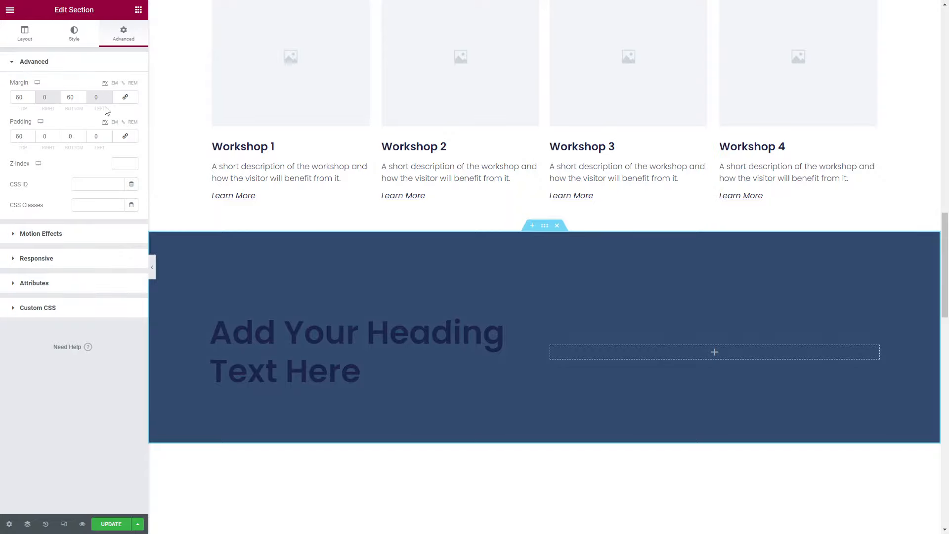
{"action": "double_click", "coordinate": [19, 136]}
{"action": "type", "text": "0"}
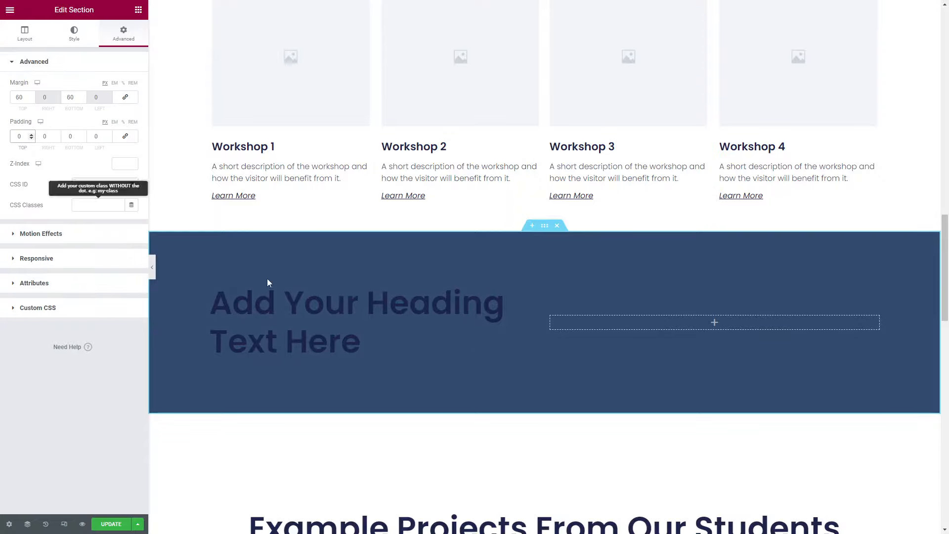
Step: Add an Image widget to the section's right column
{"action": "left_click", "coordinate": [6, 12]}
{"action": "left_click", "coordinate": [6, 12]}
{"action": "left_click_drag", "start_coordinate": [63, 172], "coordinate": [721, 321]}
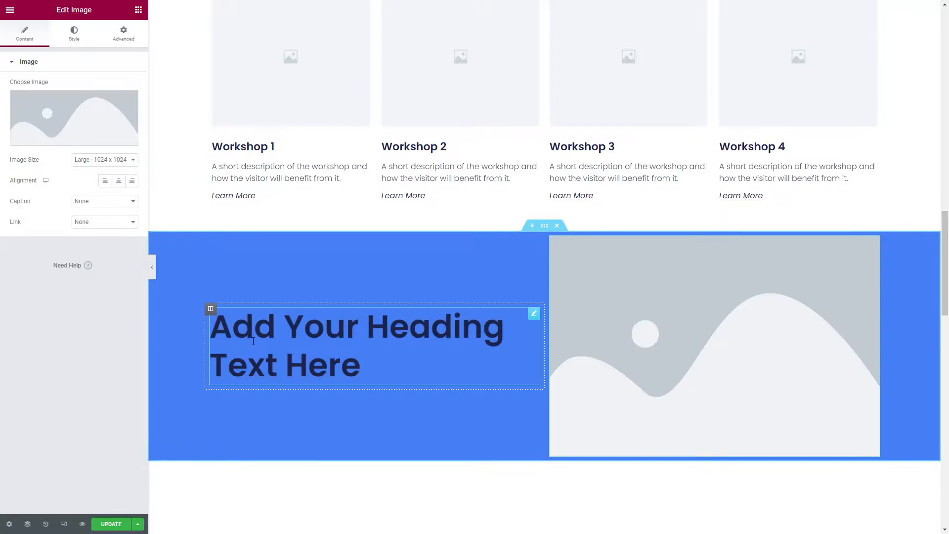
Step: Set the heading column's width to 60% and its widgets space to 20 px, keeping the vertical alignment at Default
{"action": "left_click", "coordinate": [210, 310]}
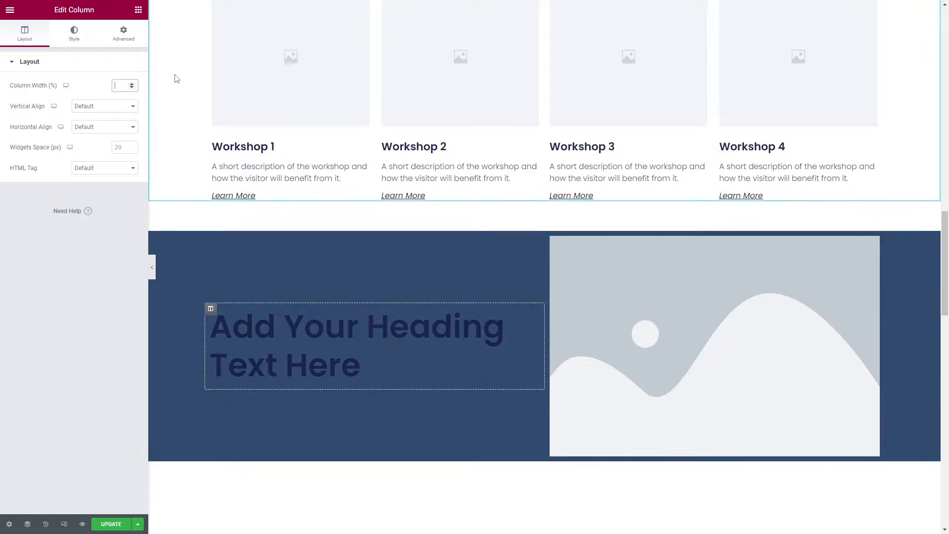
{"action": "type", "text": "60"}
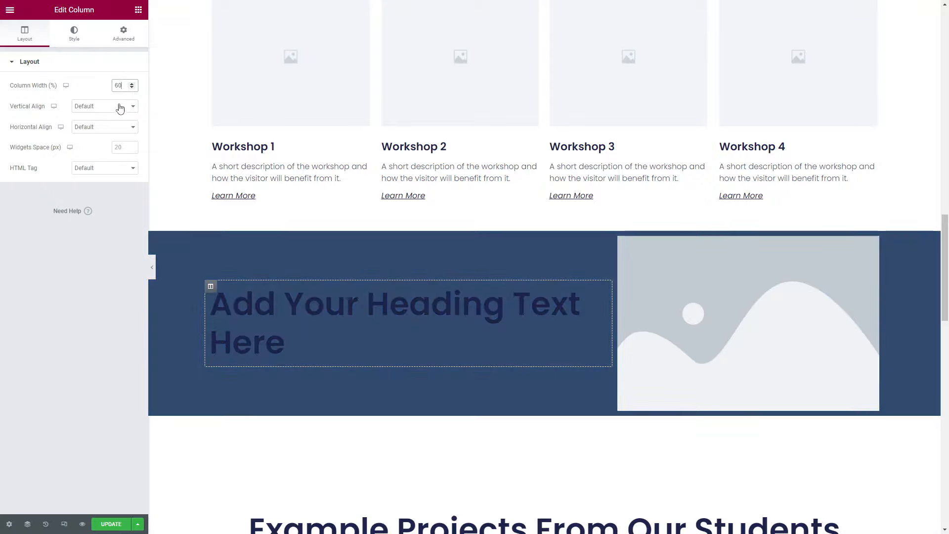
{"action": "left_click", "coordinate": [120, 107]}
{"action": "left_click", "coordinate": [120, 107]}
{"action": "left_click", "coordinate": [120, 107]}
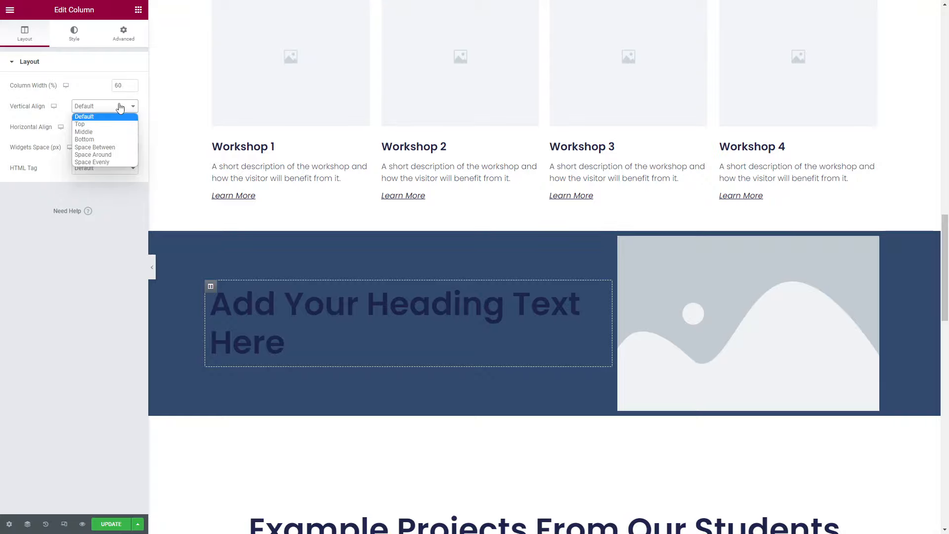
{"action": "left_click", "coordinate": [121, 106]}
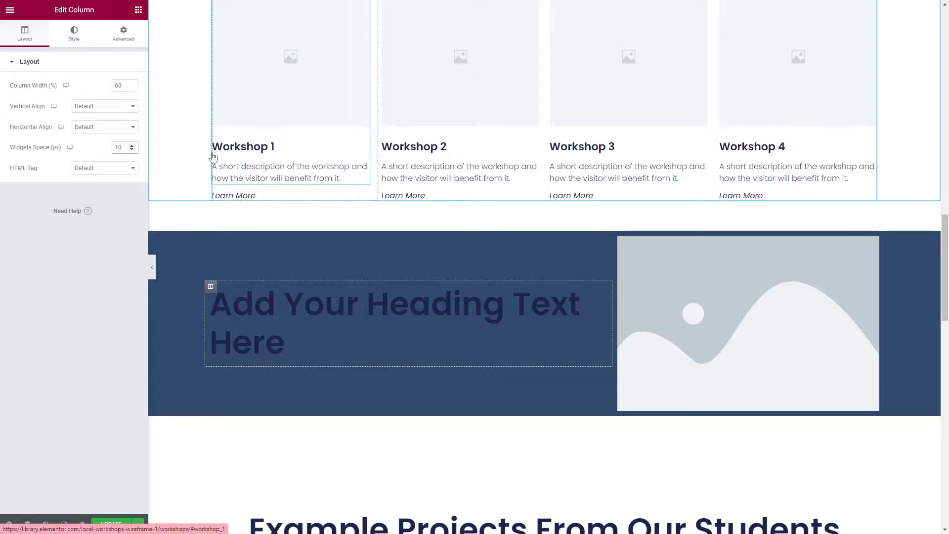
{"action": "double_click", "coordinate": [128, 147]}
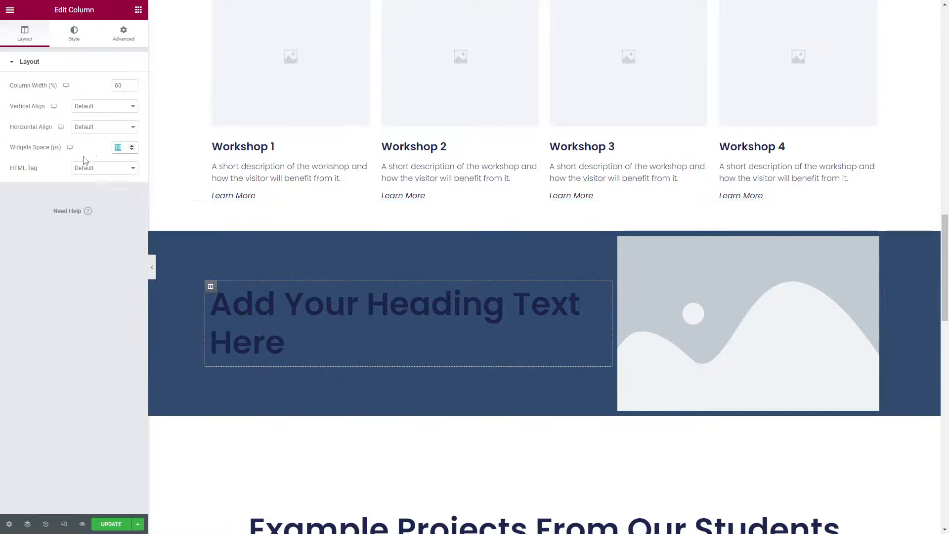
{"action": "left_click", "coordinate": [106, 411]}
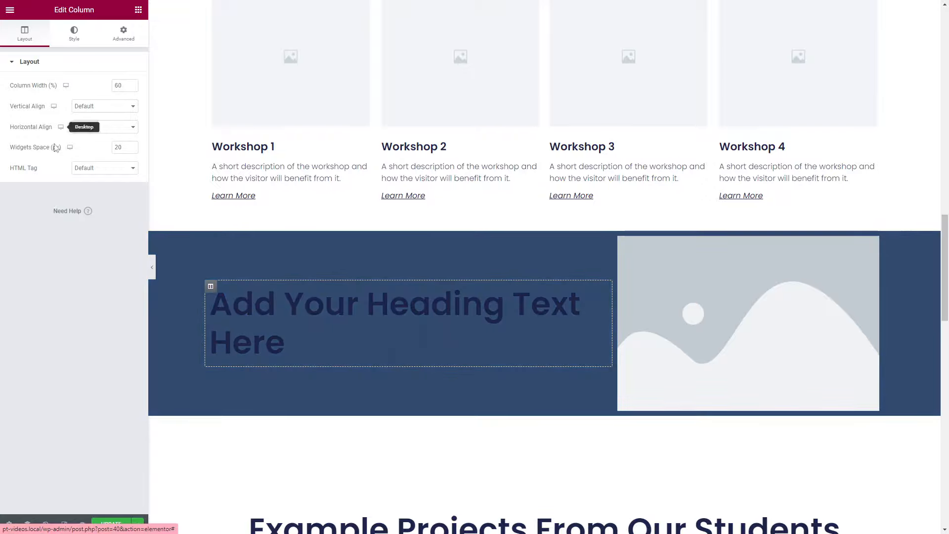
Step: Review the heading column's background, border and typography style settings
{"action": "left_click", "coordinate": [75, 34]}
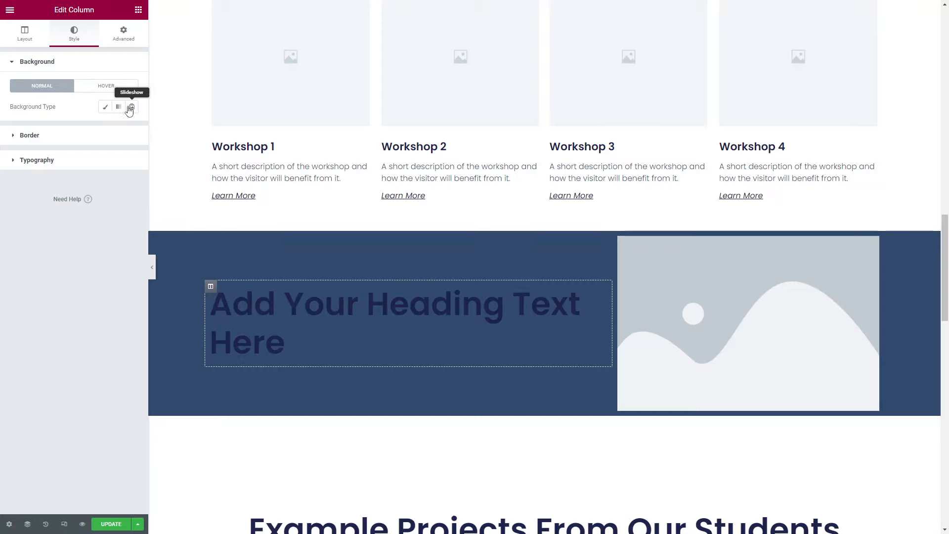
{"action": "left_click", "coordinate": [106, 109]}
{"action": "left_click", "coordinate": [106, 108]}
{"action": "left_click", "coordinate": [74, 137]}
{"action": "left_click", "coordinate": [94, 130]}
{"action": "left_click", "coordinate": [92, 142]}
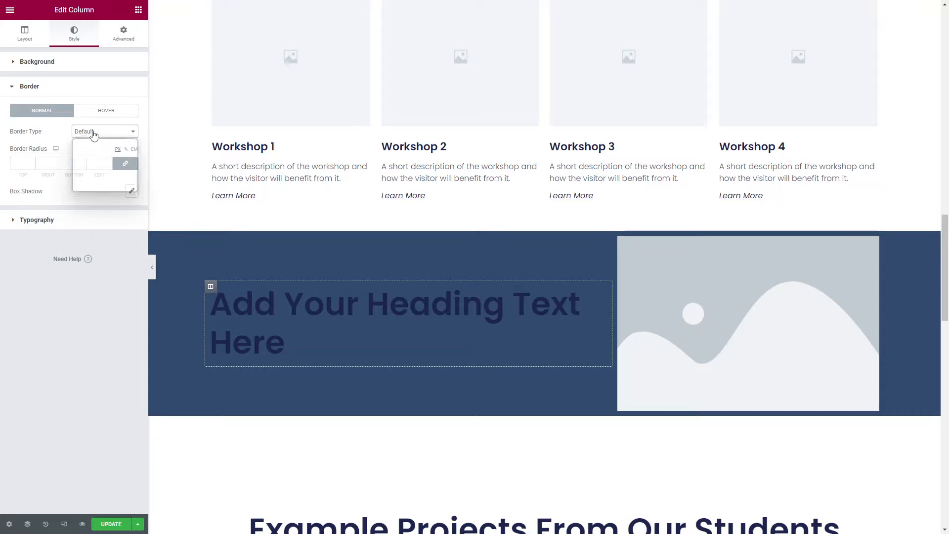
{"action": "left_click", "coordinate": [87, 133]}
{"action": "left_click", "coordinate": [85, 142]}
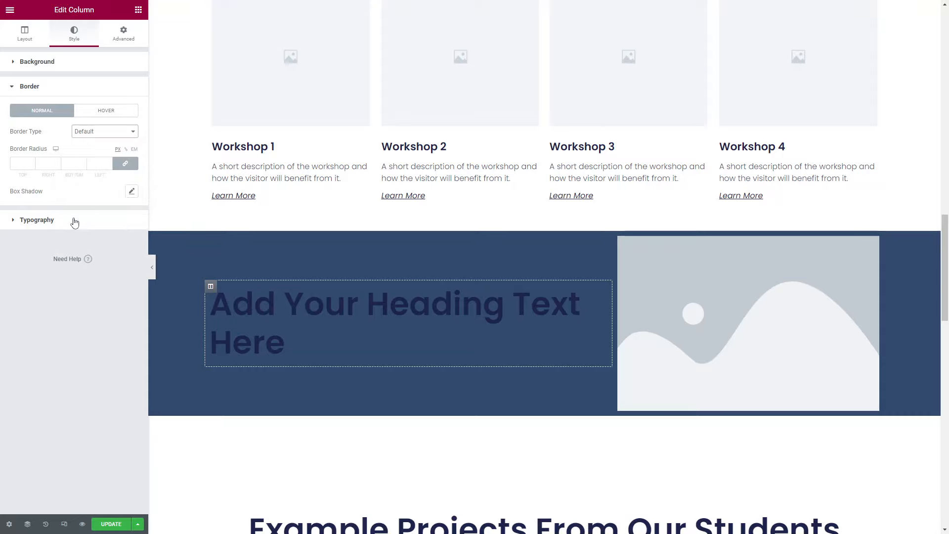
{"action": "left_click", "coordinate": [74, 219]}
{"action": "left_click", "coordinate": [83, 119]}
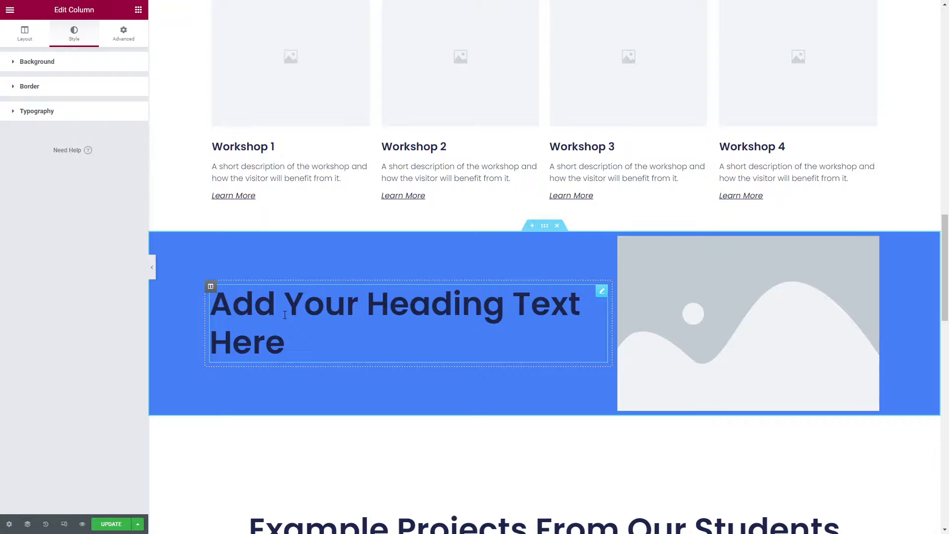
Step: Unlink the heading column's margin values and set its top margin to 20 px
{"action": "left_click", "coordinate": [124, 34]}
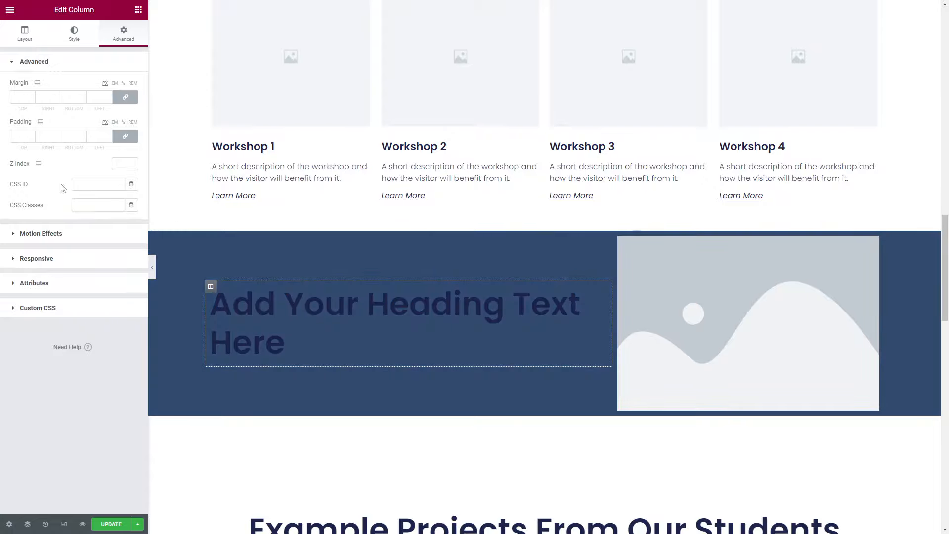
{"action": "left_click", "coordinate": [125, 97]}
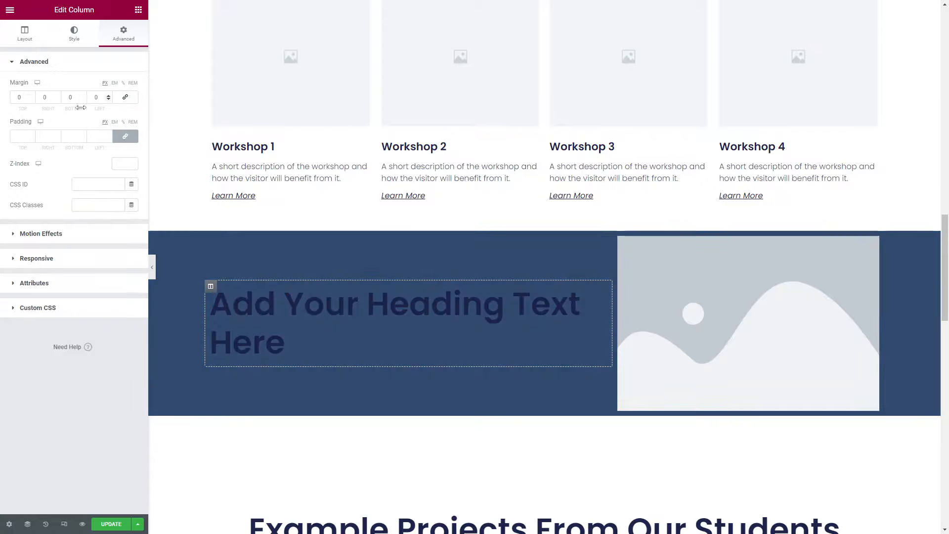
{"action": "left_click", "coordinate": [22, 96]}
{"action": "type", "text": "20"}
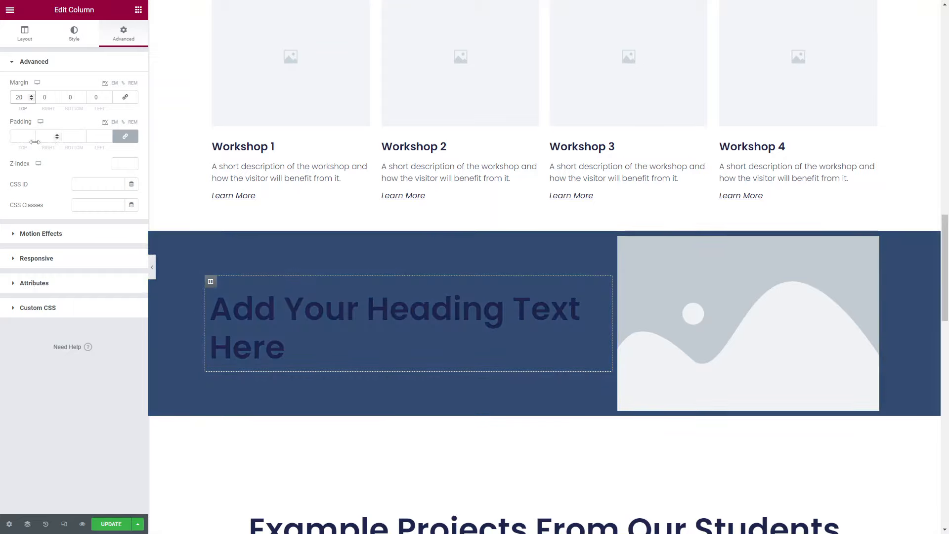
Step: Unlink the heading column's padding values and set its top padding to 50 px
{"action": "left_click", "coordinate": [124, 137]}
{"action": "left_click", "coordinate": [25, 135]}
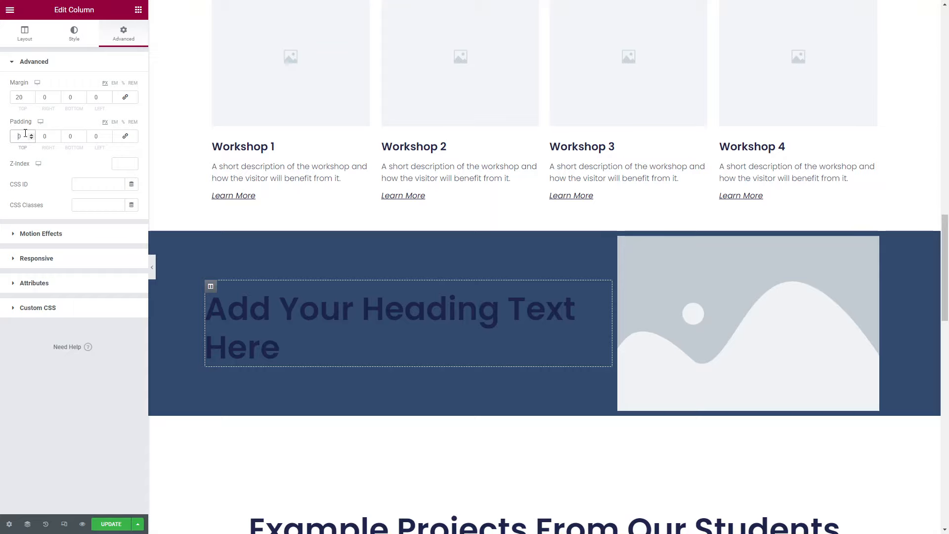
{"action": "type", "text": "5"}
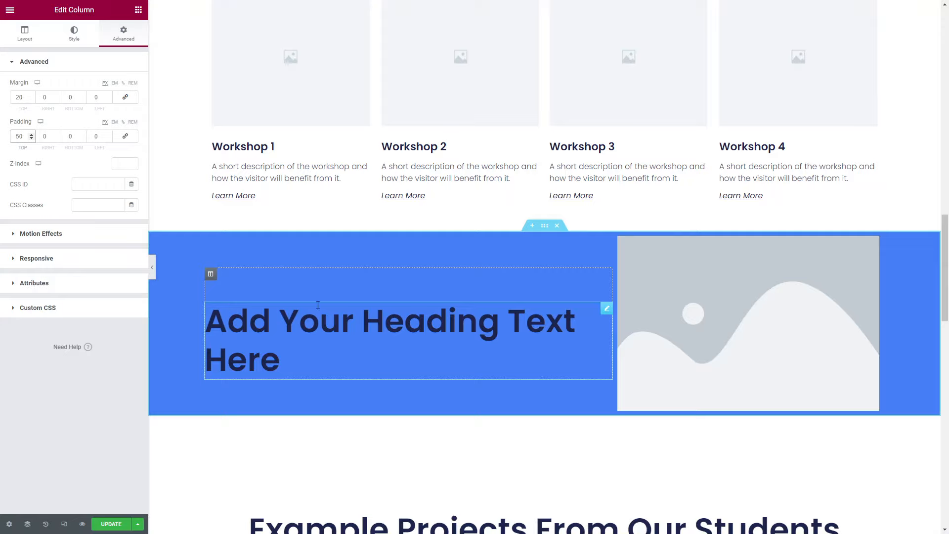
Step: Reset the heading column's top padding and top margin to 0
{"action": "key", "text": "BackSpace"}
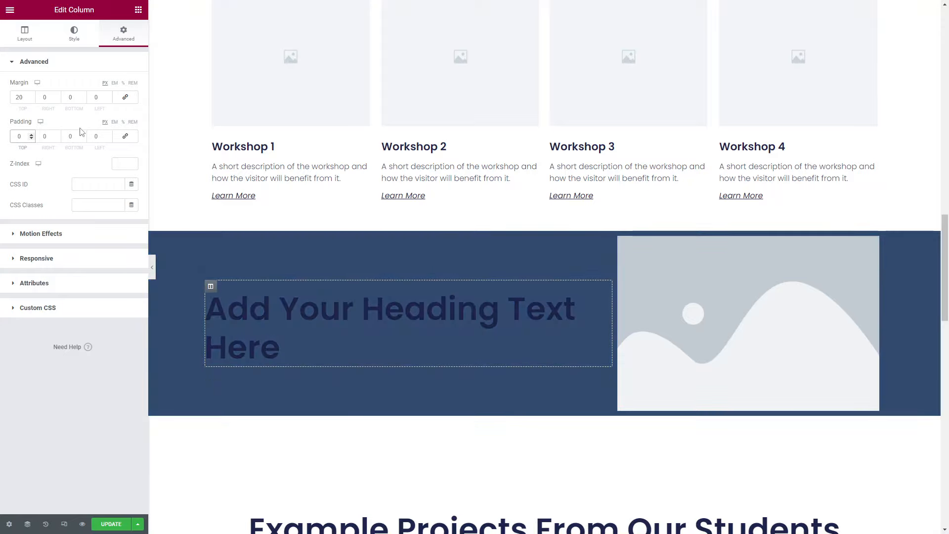
{"action": "left_click_drag", "start_coordinate": [22, 98], "coordinate": [9, 107]}
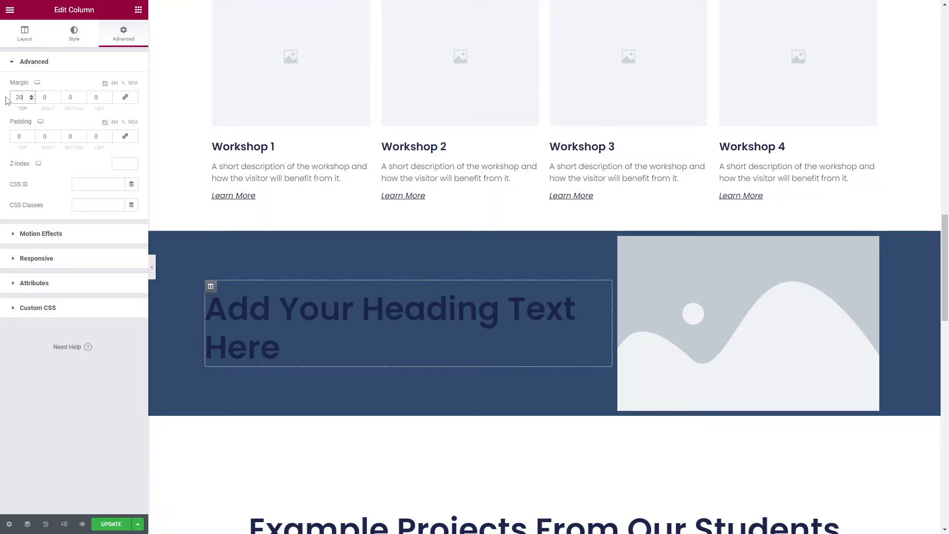
{"action": "key", "text": "BackSpace"}
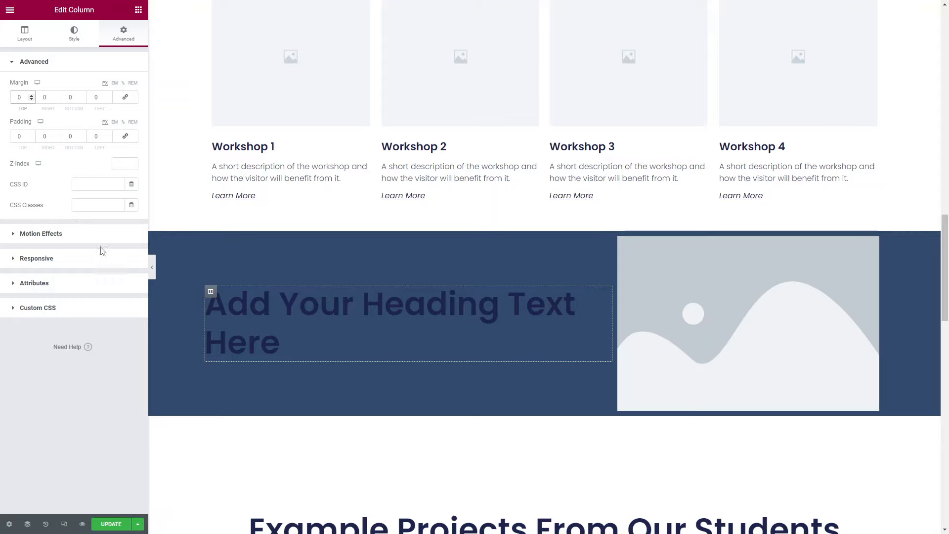
Step: Review the heading column's motion effects, responsive visibility and custom CSS settings
{"action": "left_click", "coordinate": [72, 237]}
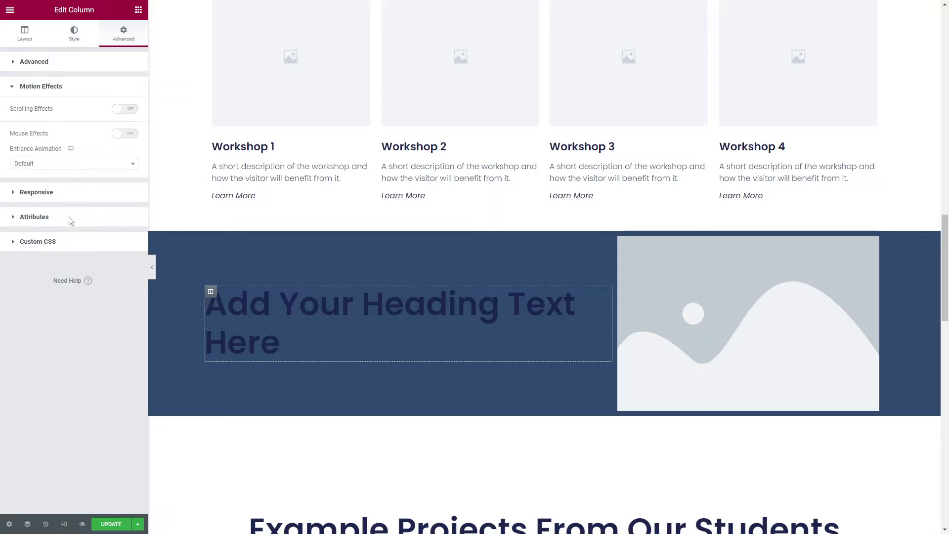
{"action": "left_click", "coordinate": [57, 193]}
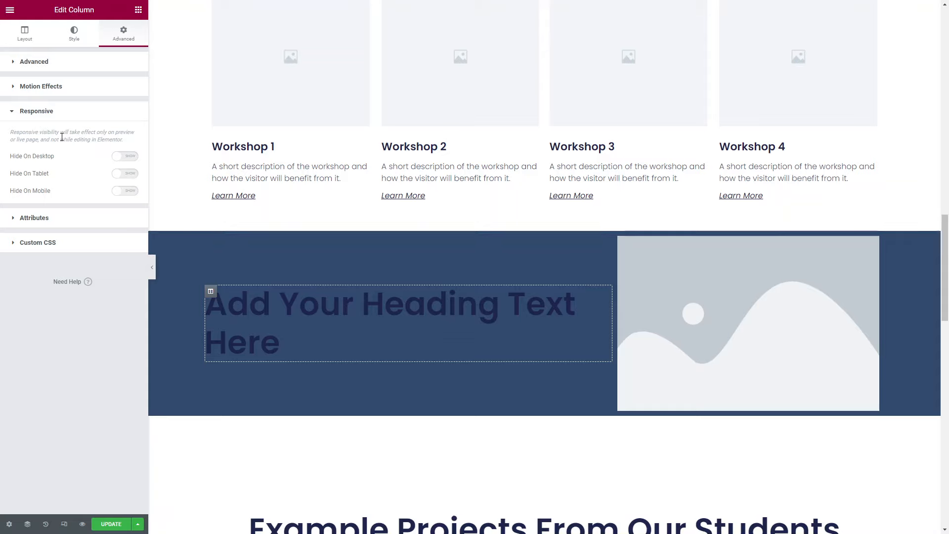
{"action": "left_click", "coordinate": [92, 238]}
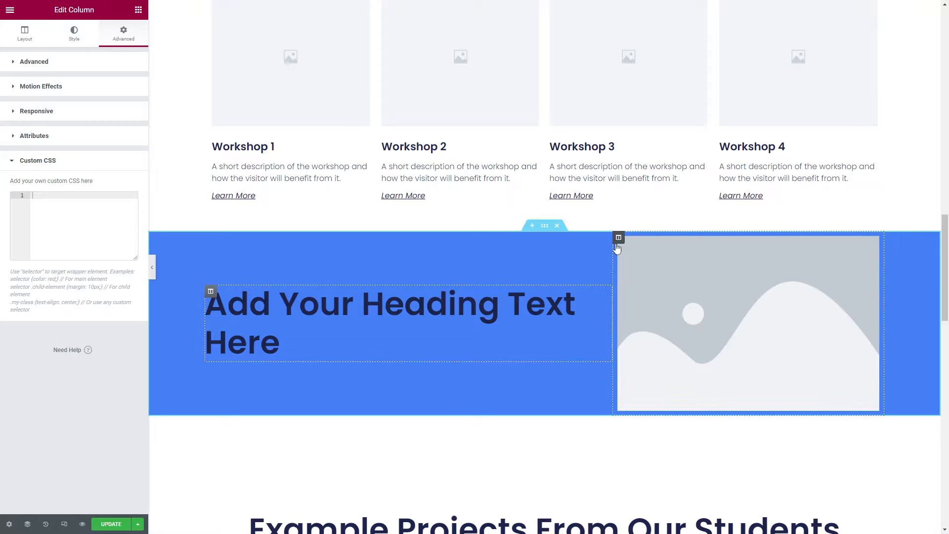
Step: Add a new column after the image column and move it between the heading and the image
{"action": "right_click", "coordinate": [619, 239]}
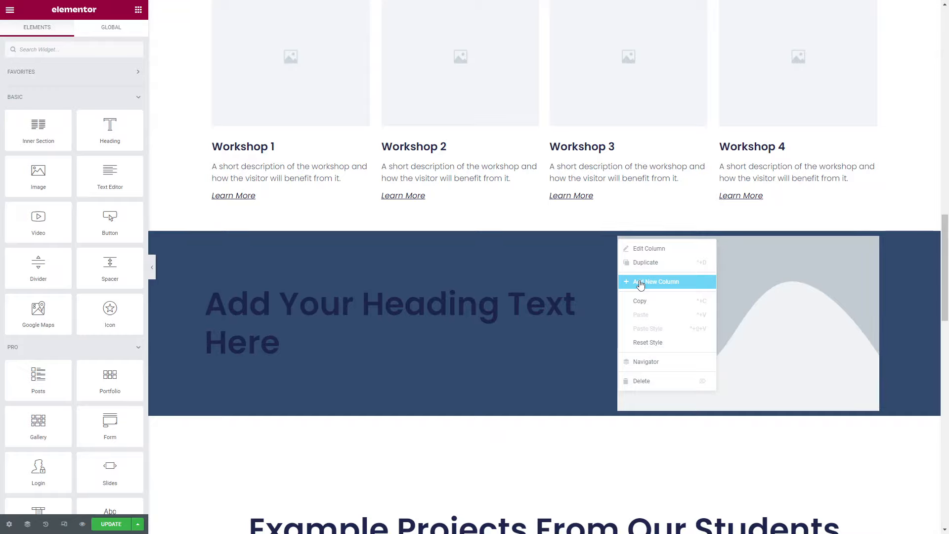
{"action": "left_click", "coordinate": [640, 283]}
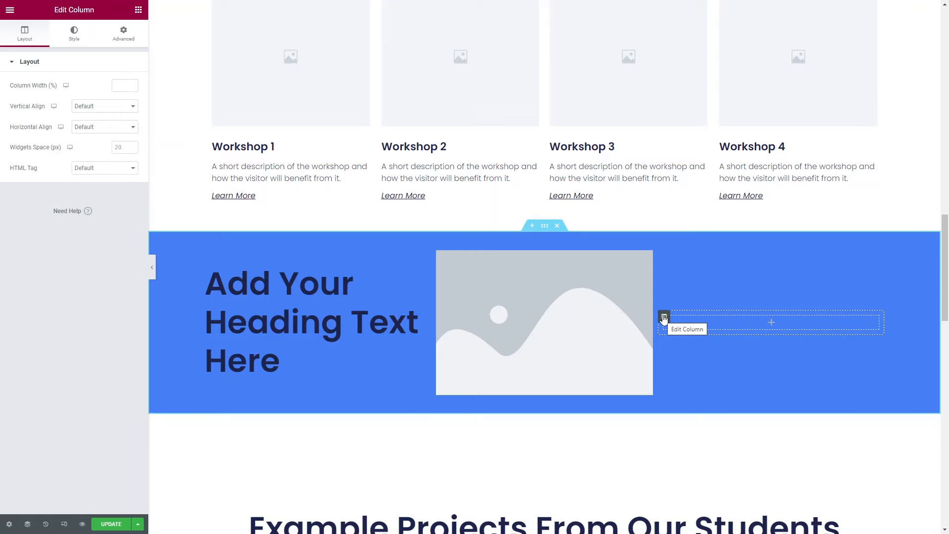
{"action": "left_click_drag", "start_coordinate": [664, 317], "coordinate": [567, 306]}
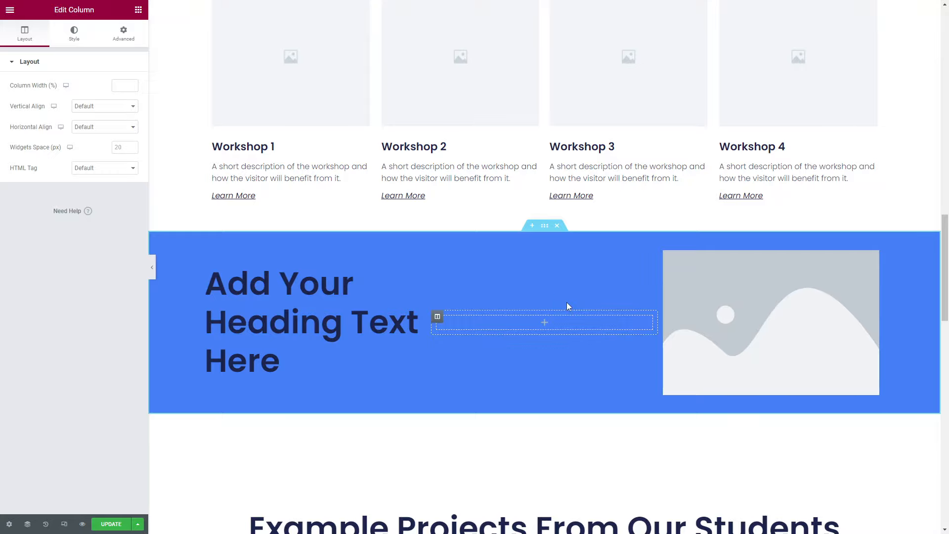
Step: Delete the empty column between the heading and the image
{"action": "right_click", "coordinate": [438, 319]}
{"action": "left_click", "coordinate": [498, 464]}
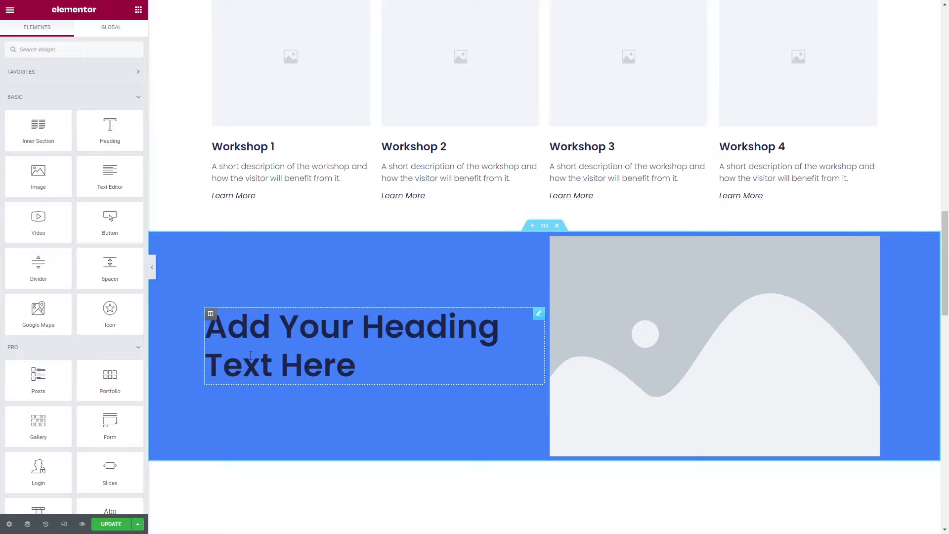
Step: Duplicate the heading column and move the copy to the far side of the image column
{"action": "right_click", "coordinate": [212, 320]}
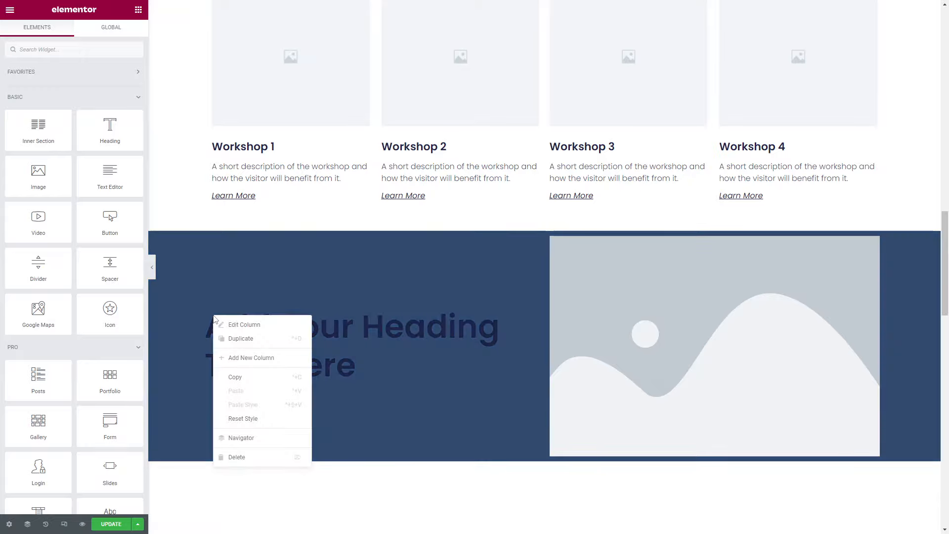
{"action": "left_click", "coordinate": [231, 338]}
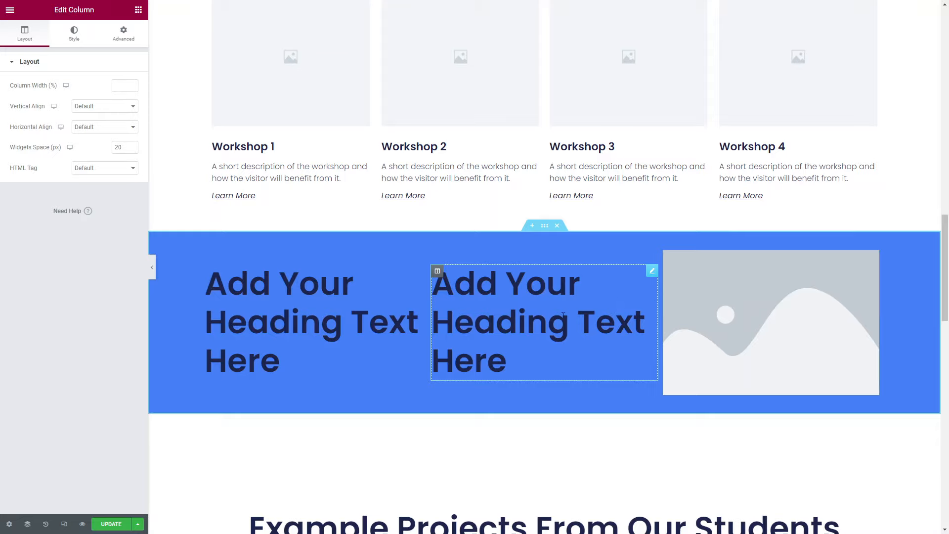
{"action": "left_click_drag", "start_coordinate": [437, 271], "coordinate": [743, 281]}
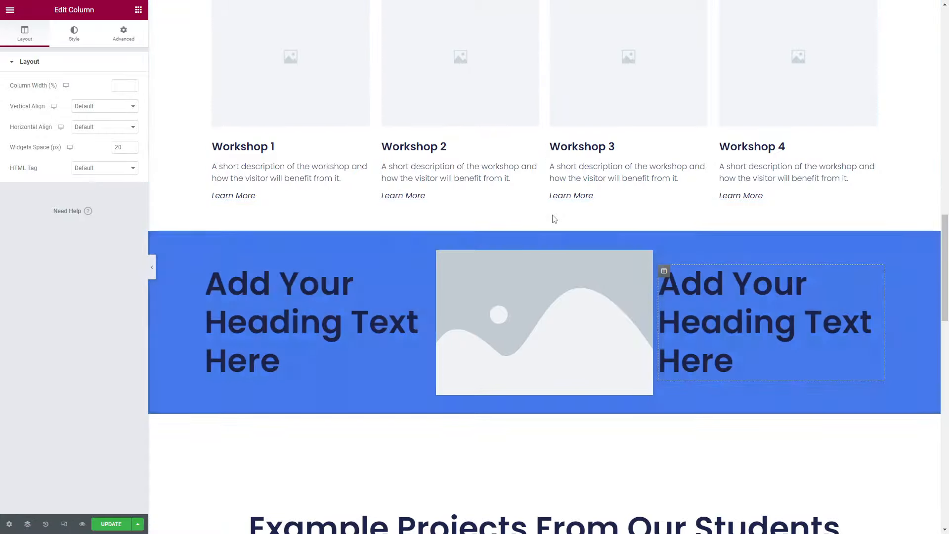
Step: Increase the blue section's minimum height to 571 px in its layout settings
{"action": "left_click", "coordinate": [544, 225]}
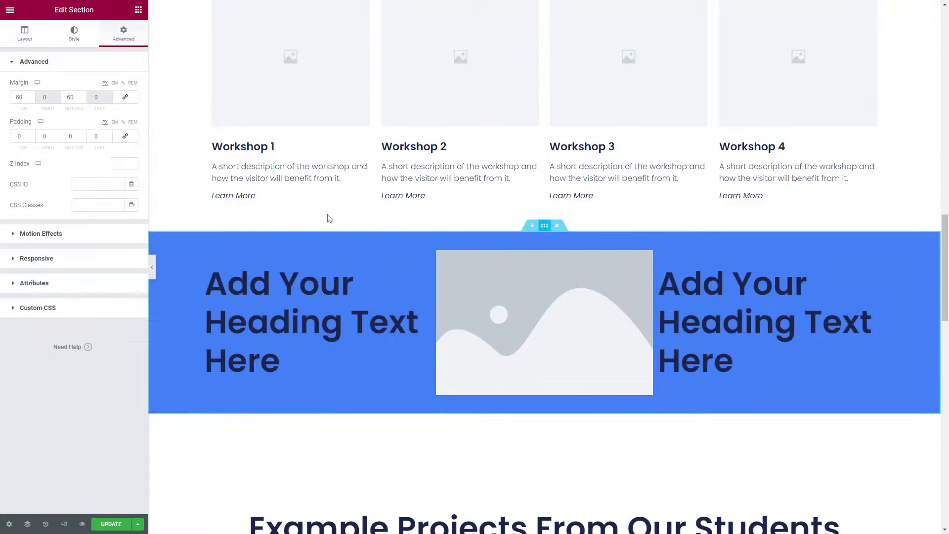
{"action": "left_click", "coordinate": [18, 32]}
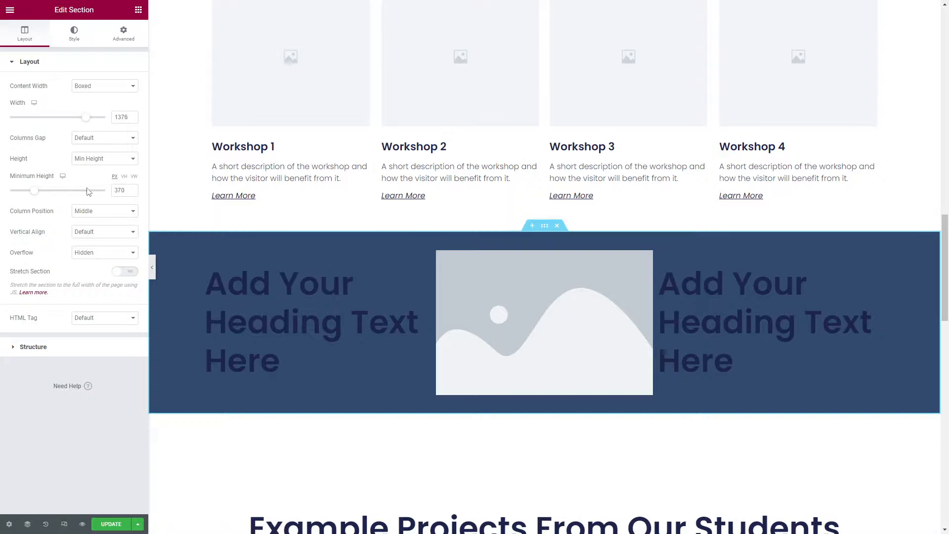
{"action": "left_click_drag", "start_coordinate": [30, 192], "coordinate": [56, 196]}
{"action": "scroll", "coordinate": [821, 168], "scroll_direction": "down", "scroll_amount": 4}
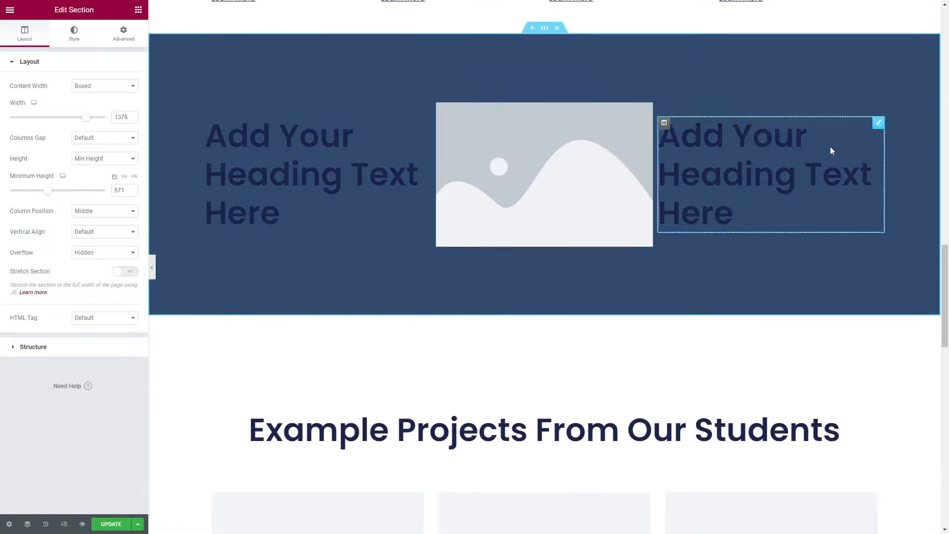
{"action": "scroll", "coordinate": [580, 346], "scroll_direction": "up", "scroll_amount": 5}
{"action": "scroll", "coordinate": [692, 158], "scroll_direction": "down", "scroll_amount": 3}
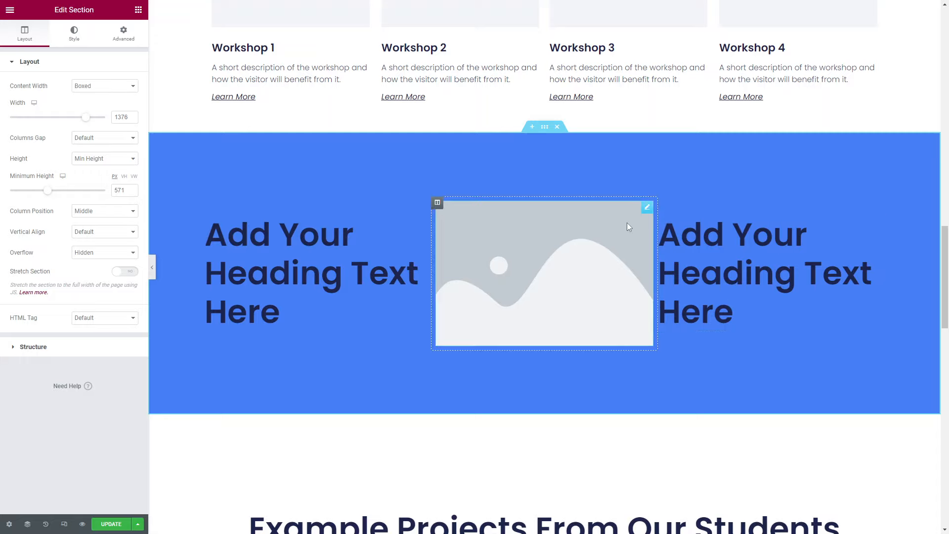
{"action": "scroll", "coordinate": [627, 223], "scroll_direction": "up", "scroll_amount": 1}
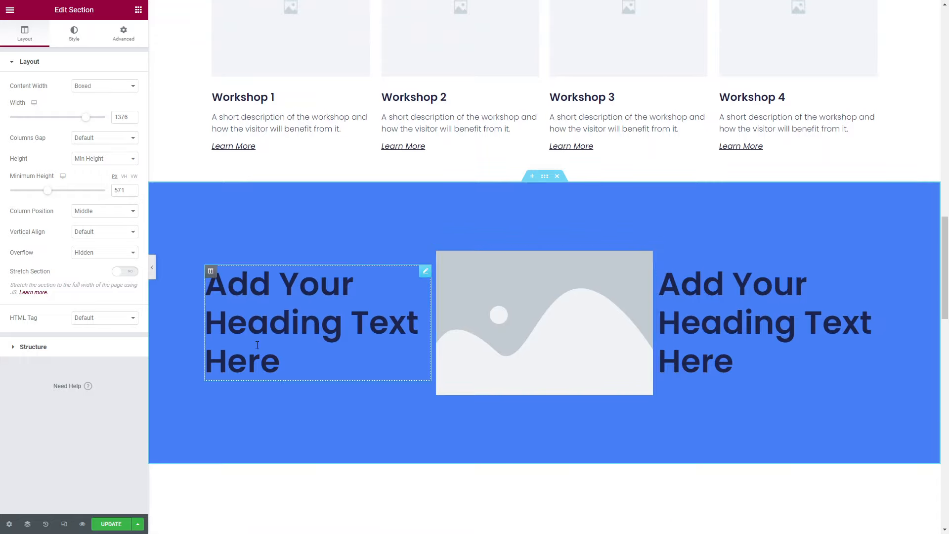